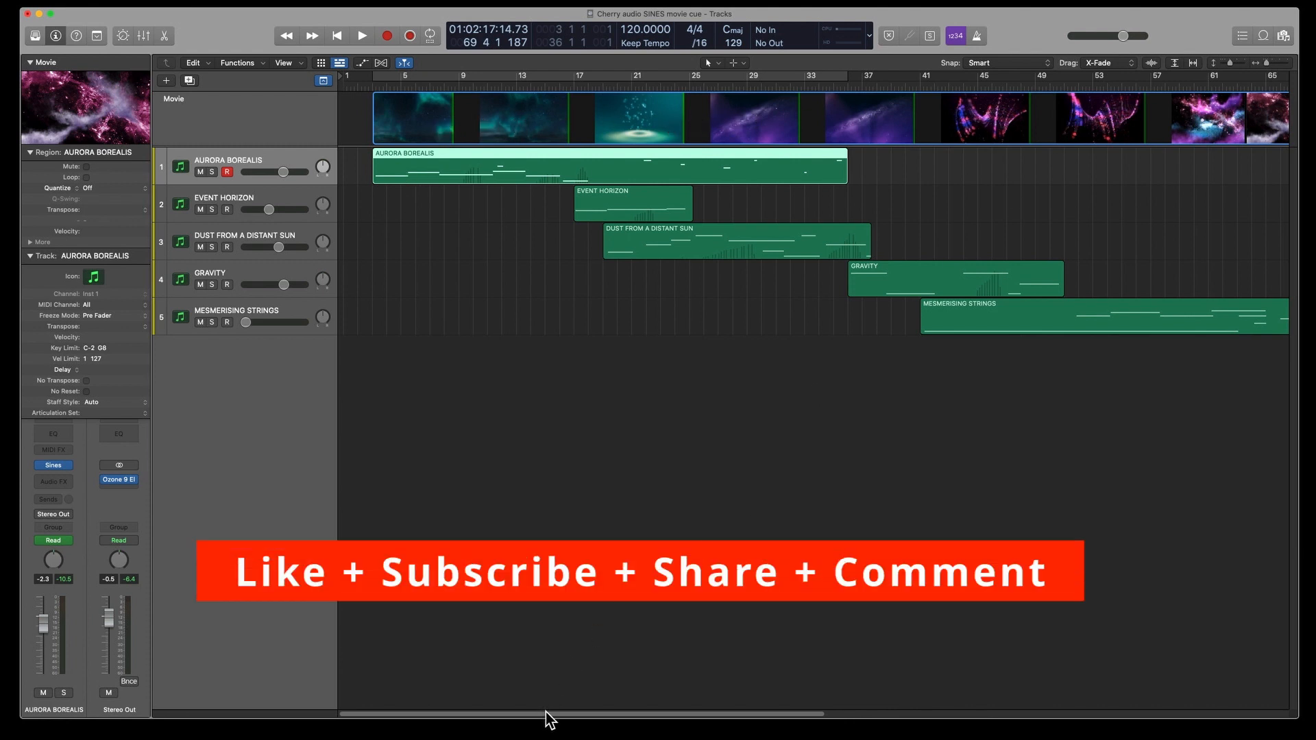
# Step: Open the project's movie in its own floating window, shrink it and place it below the tracks
pyautogui.moveTo(545, 713); pyautogui.dragTo(468, 714)
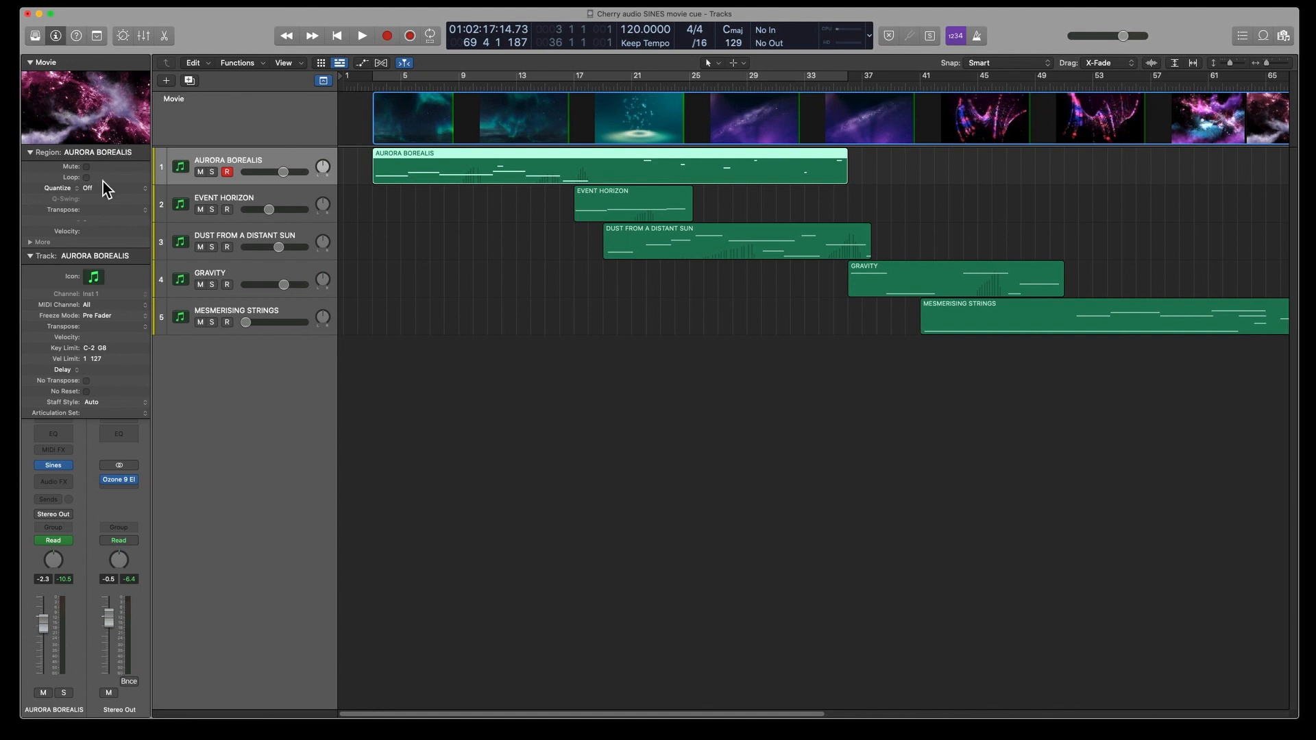
pyautogui.click(87, 106)
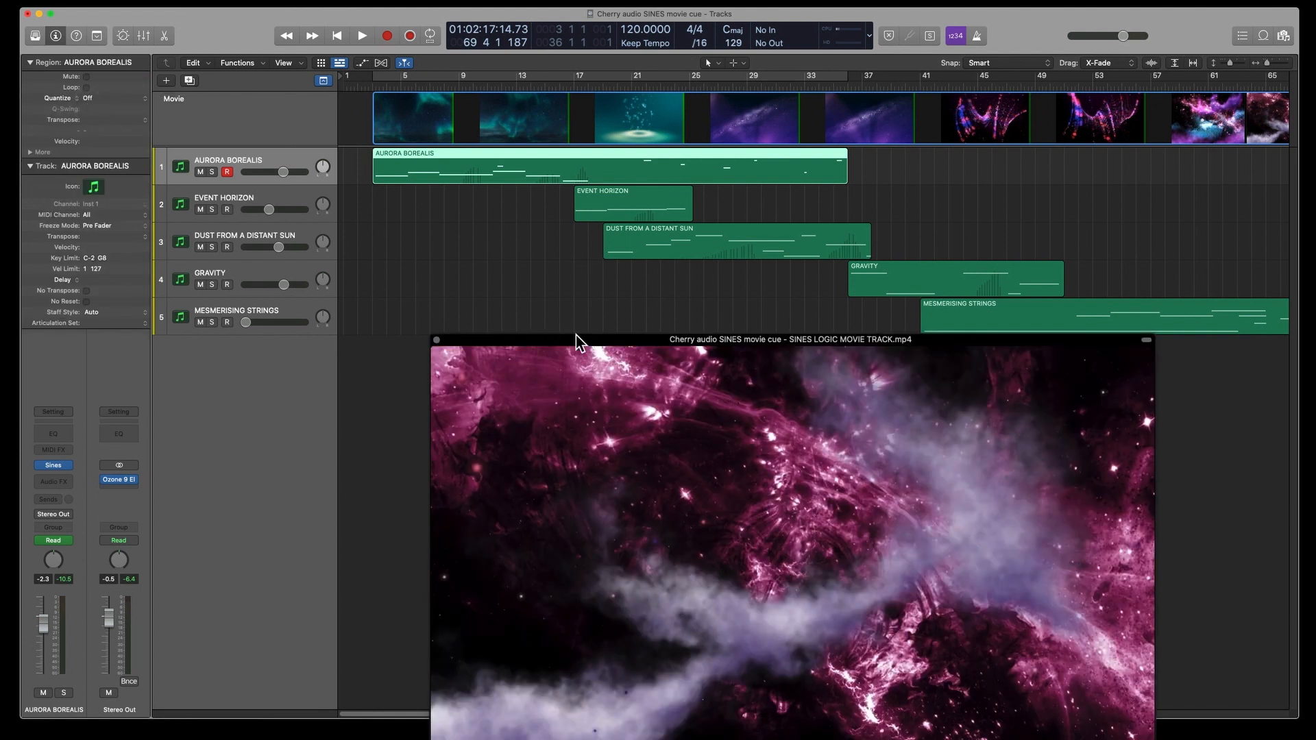
pyautogui.moveTo(575, 340); pyautogui.dragTo(527, 281)
pyautogui.moveTo(1119, 696); pyautogui.dragTo(1068, 620)
pyautogui.moveTo(780, 288); pyautogui.dragTo(776, 354)
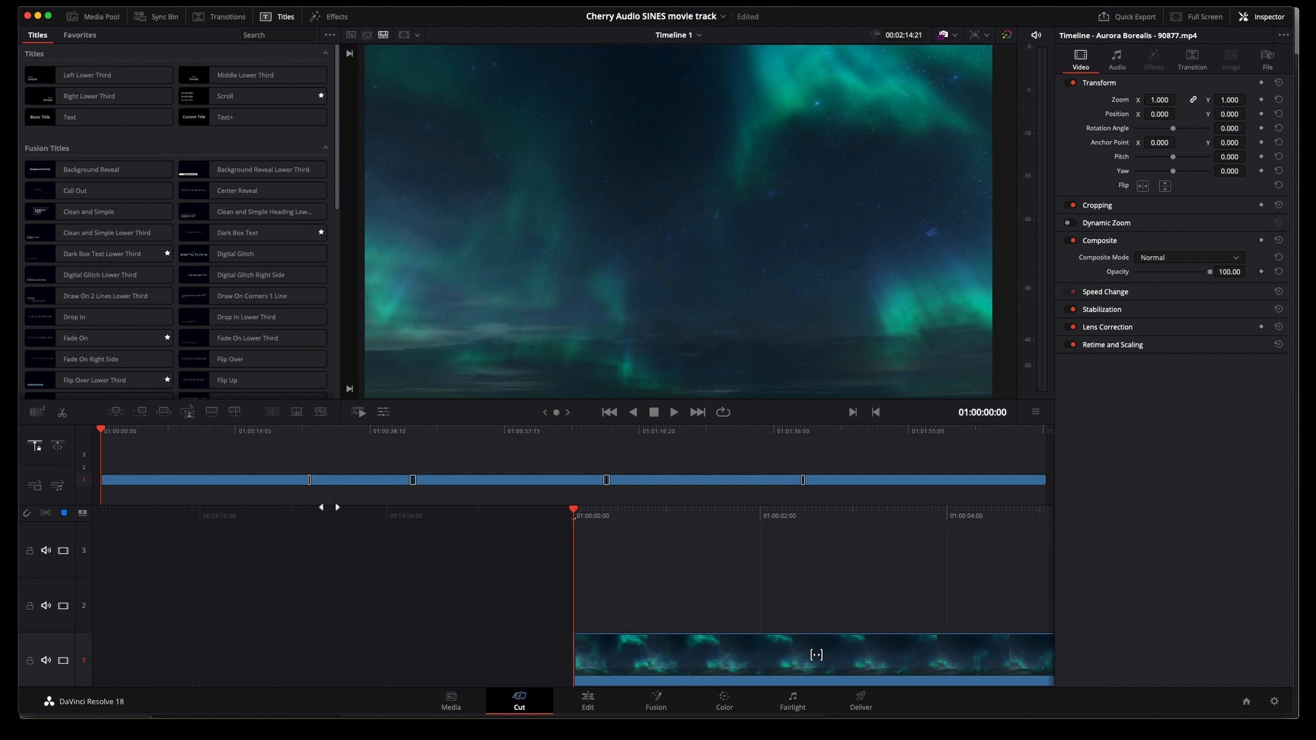
# Step: Switch to DaVinci Resolve and look over the clips in the media pool and its media import command
pyautogui.click(103, 18)
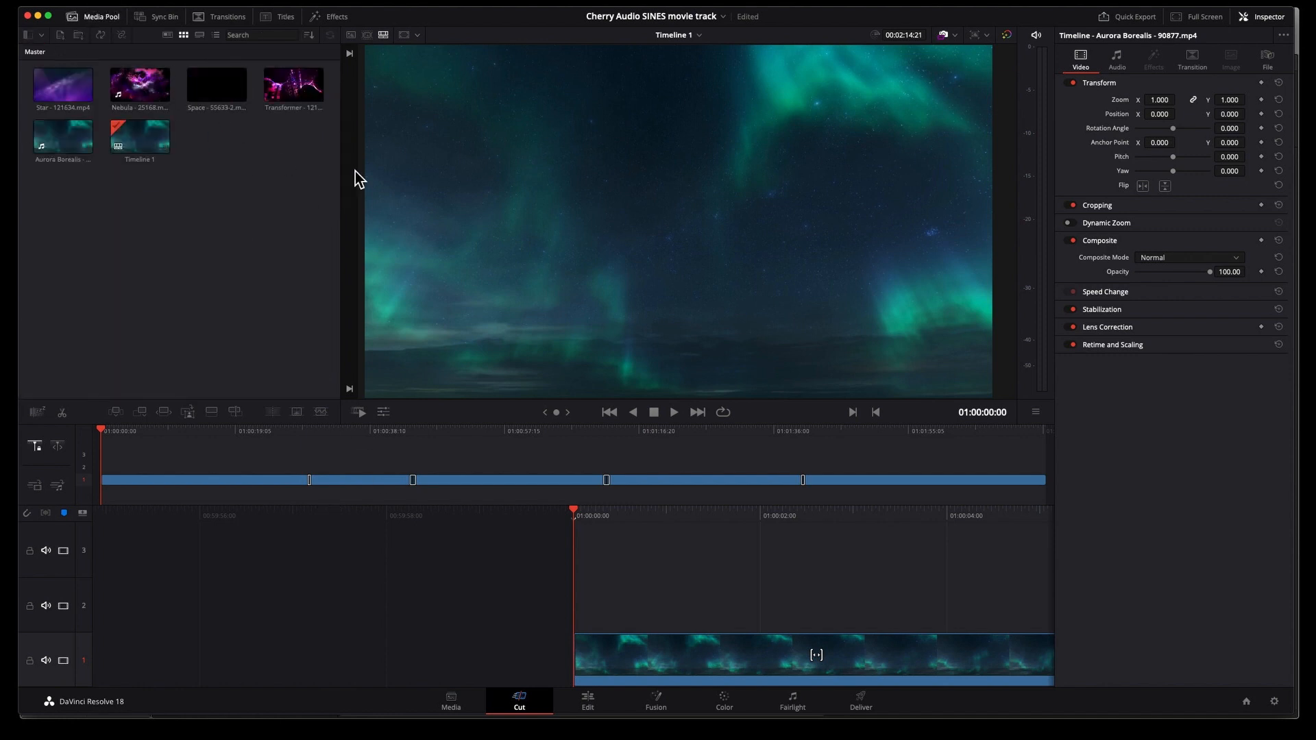
pyautogui.rightClick(236, 177)
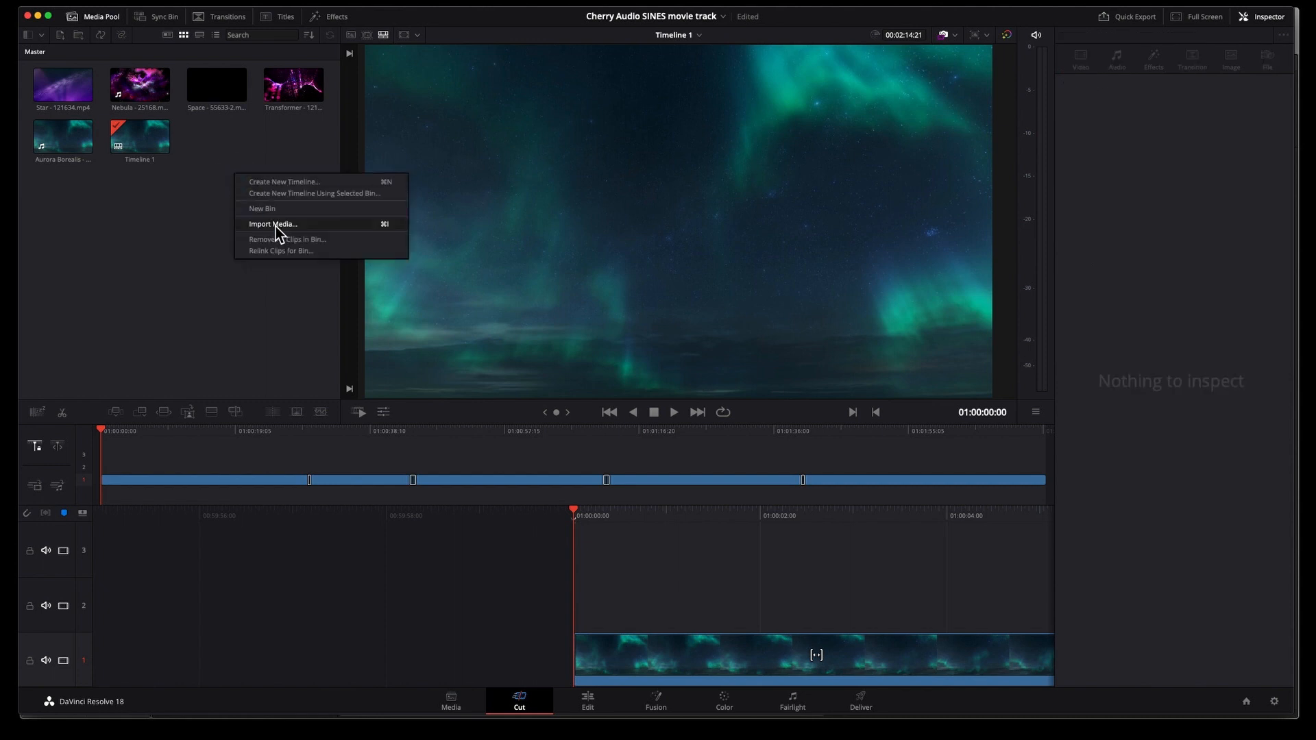
pyautogui.click(217, 217)
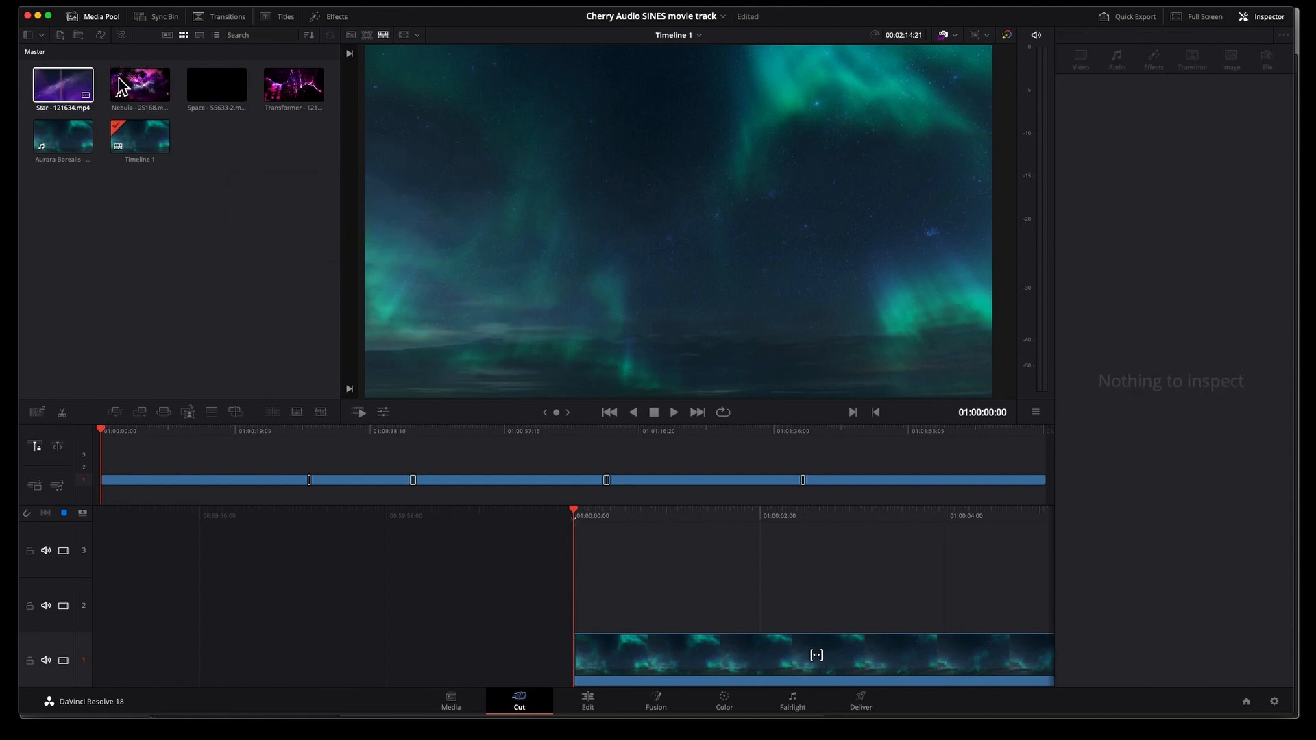
pyautogui.click(197, 175)
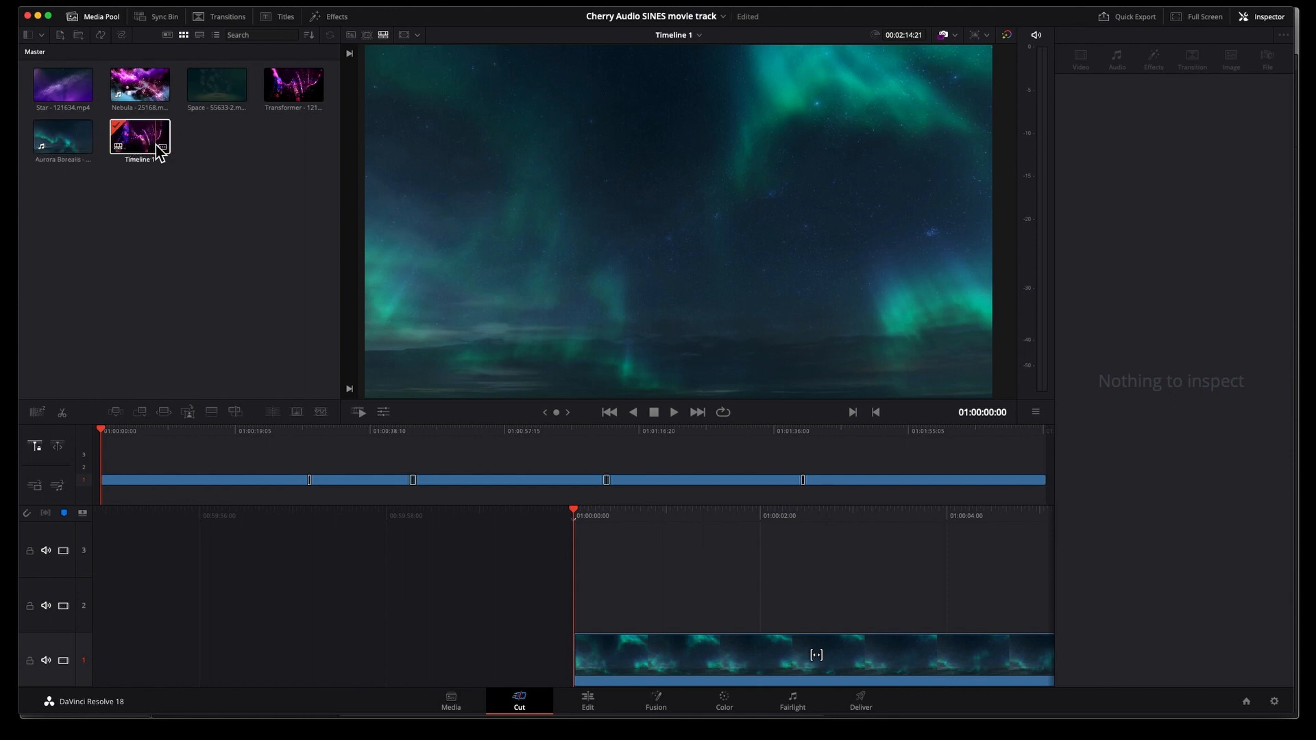
# Step: Examine the transition between the Aurora Borealis and Space clips alongside the available video transitions, playing and scrubbing through the timeline
pyautogui.click(619, 507)
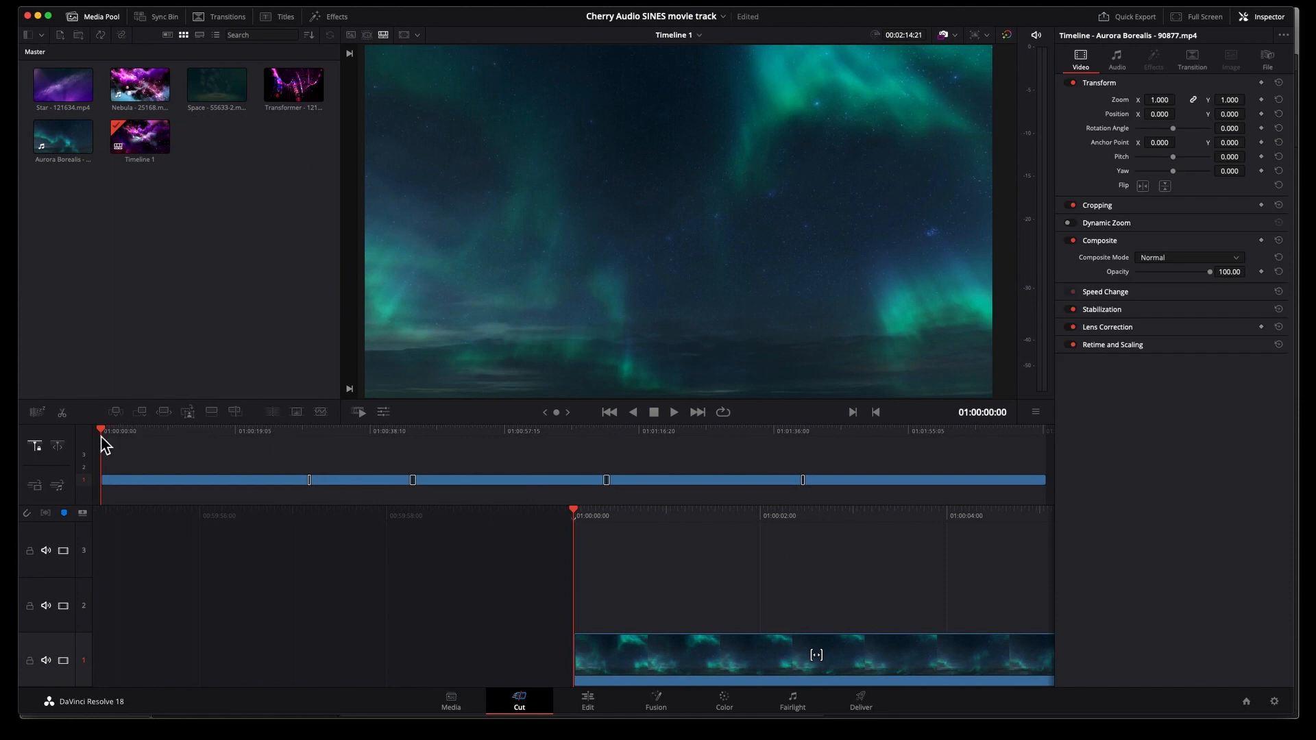
pyautogui.moveTo(100, 433)
pyautogui.mouseDown()
pyautogui.moveTo(1058, 475)
pyautogui.moveTo(104, 459)
pyautogui.mouseUp()
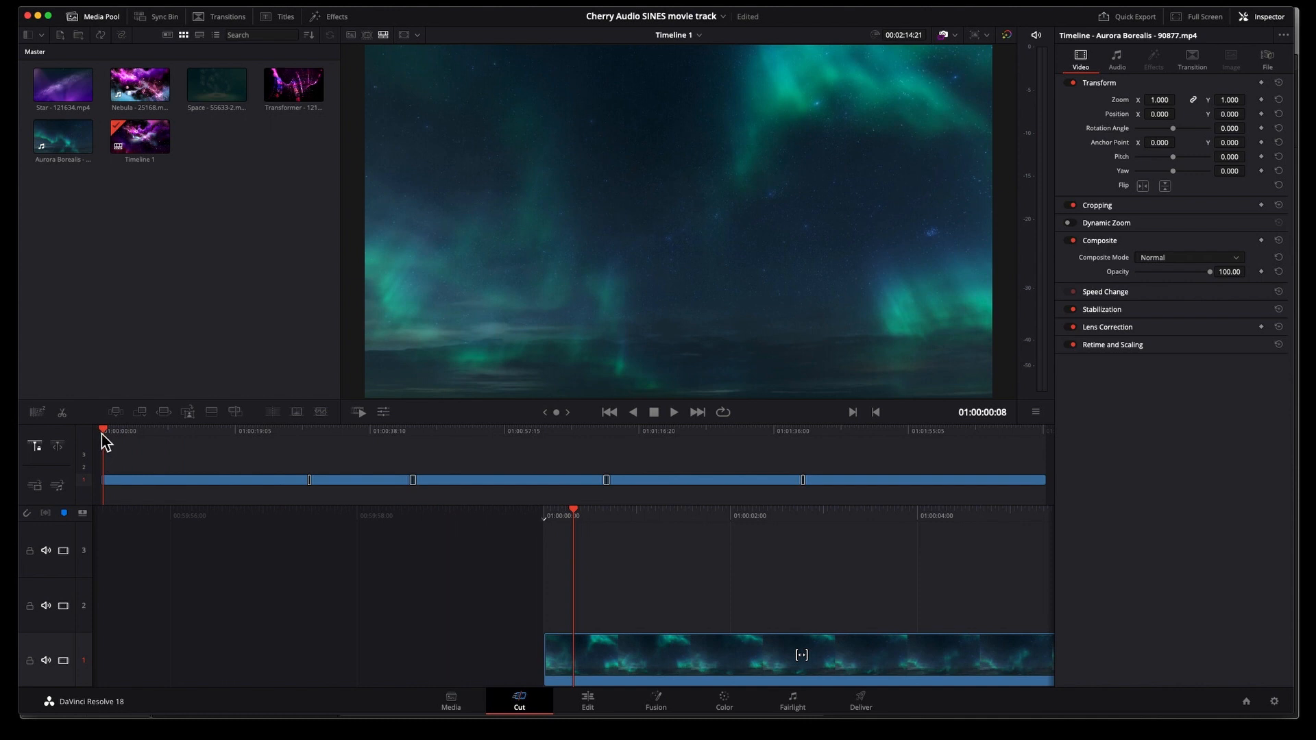
pyautogui.moveTo(103, 434); pyautogui.dragTo(303, 466)
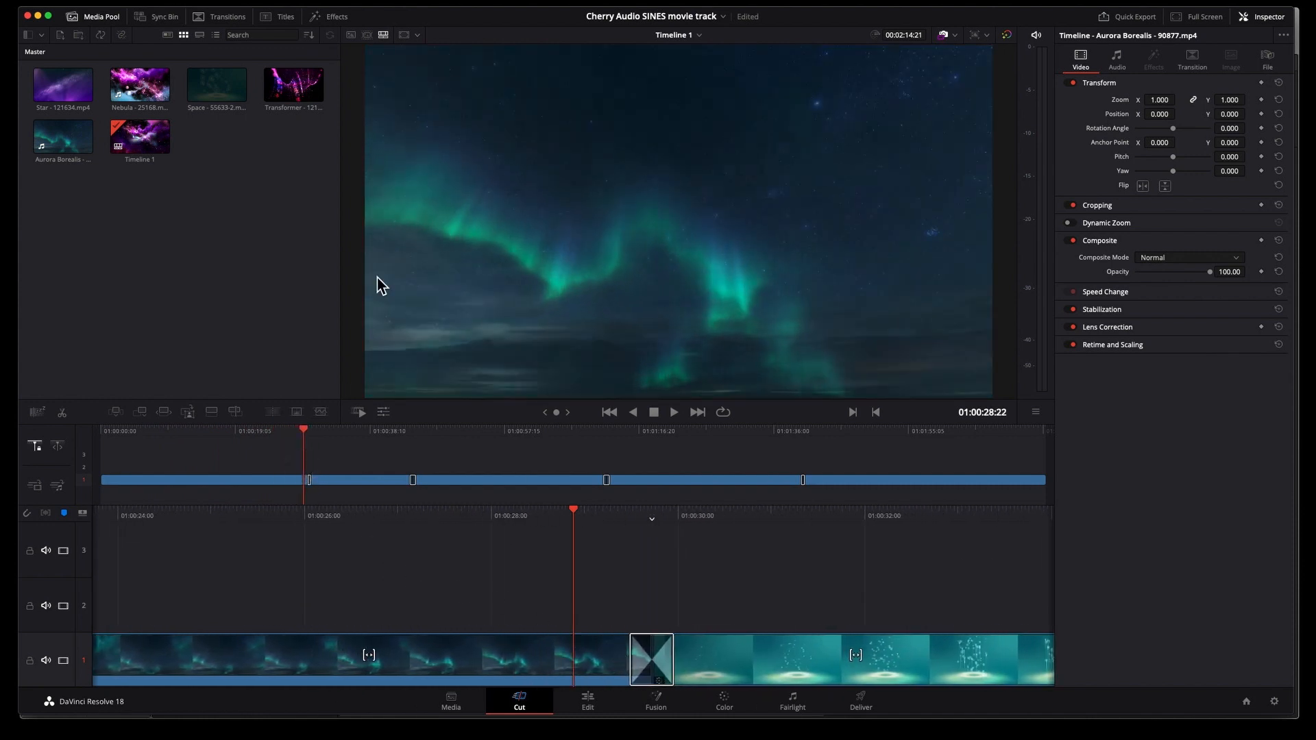
pyautogui.click(221, 17)
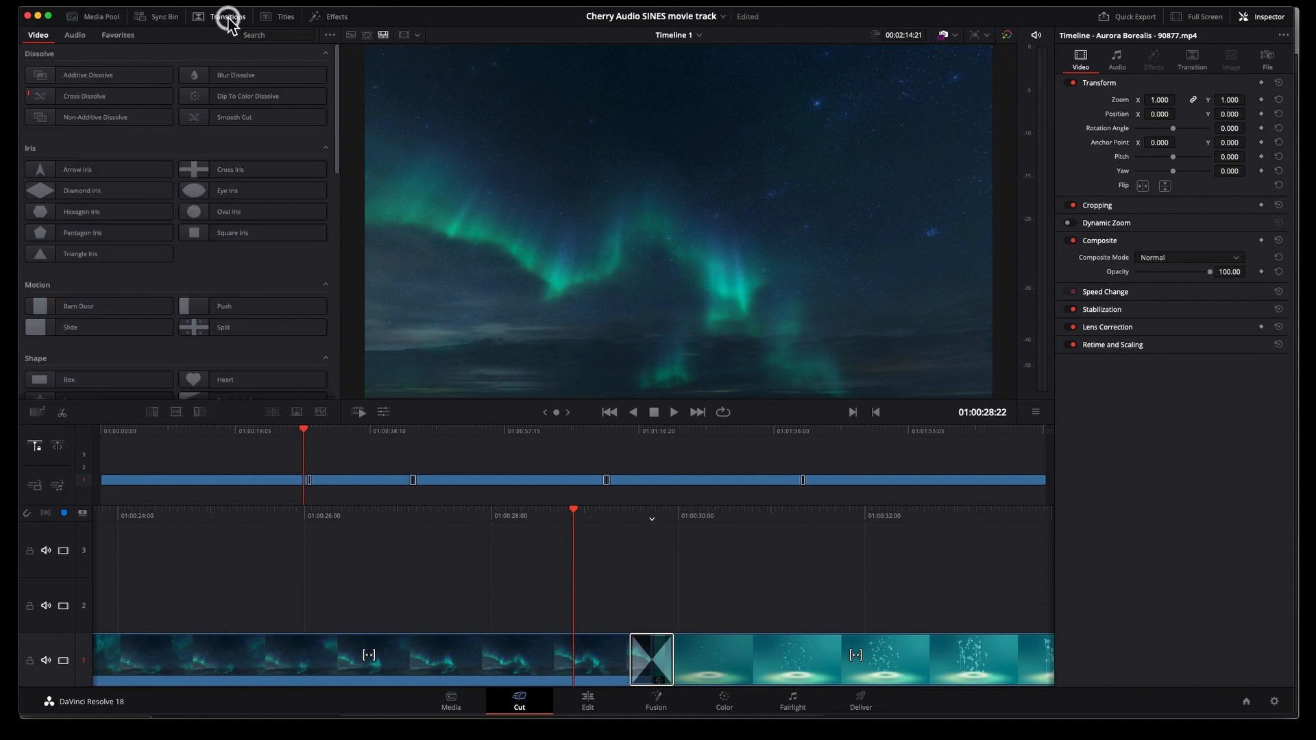
pyautogui.click(100, 103)
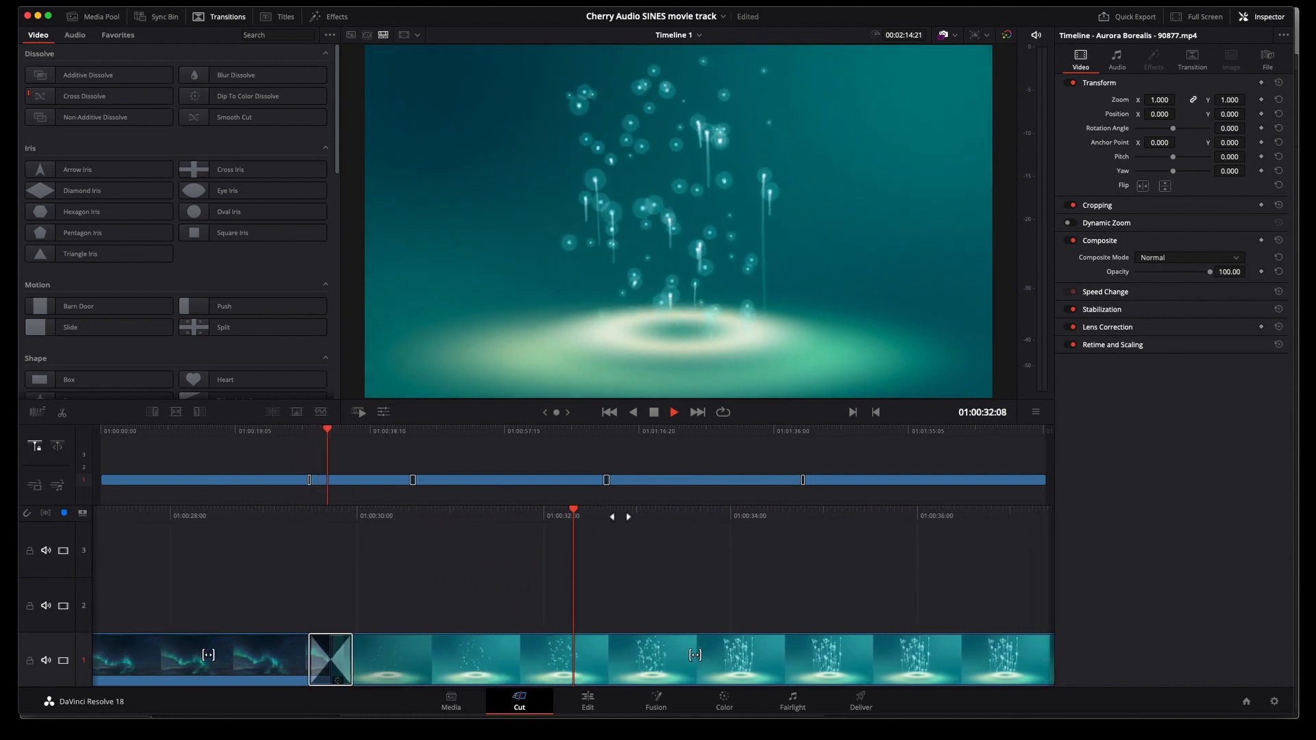
pyautogui.press('space')
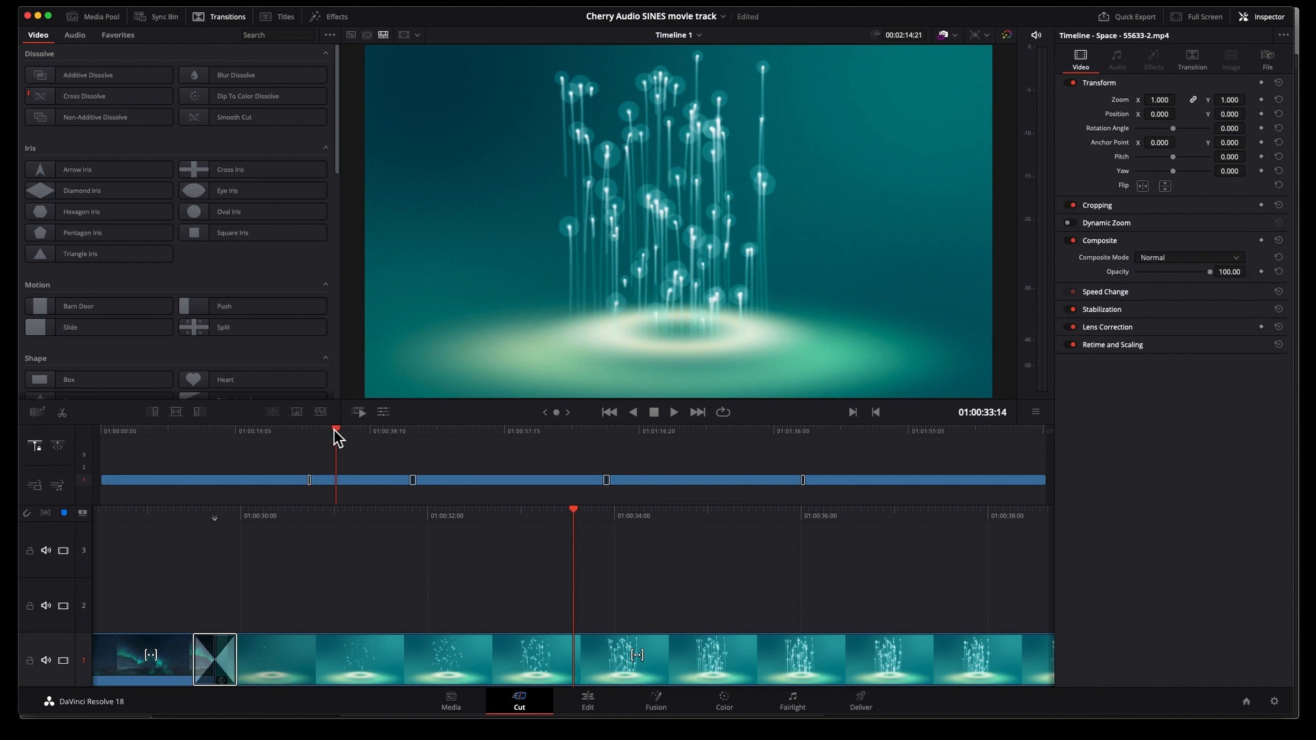
pyautogui.moveTo(335, 433); pyautogui.dragTo(798, 483)
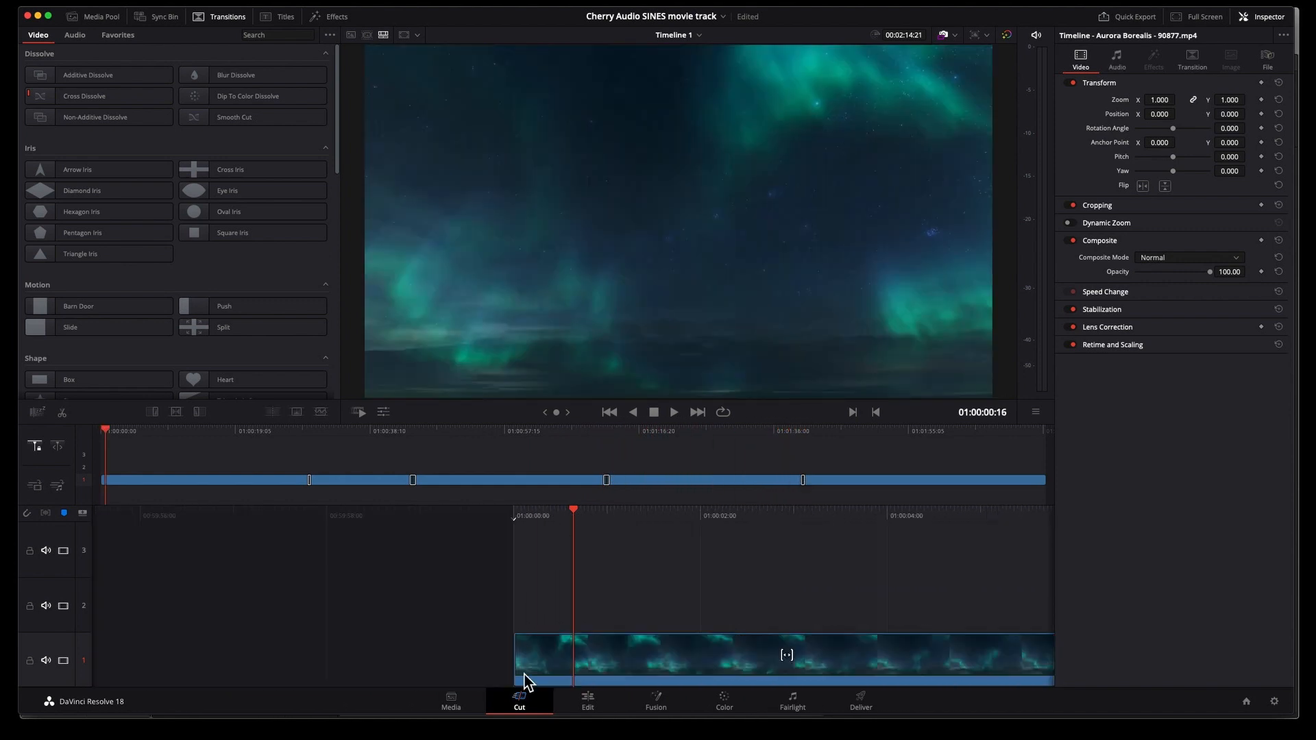
# Step: View the sequence on the Edit page, including its video clips and the Aurora Borealis audio track
pyautogui.click(581, 701)
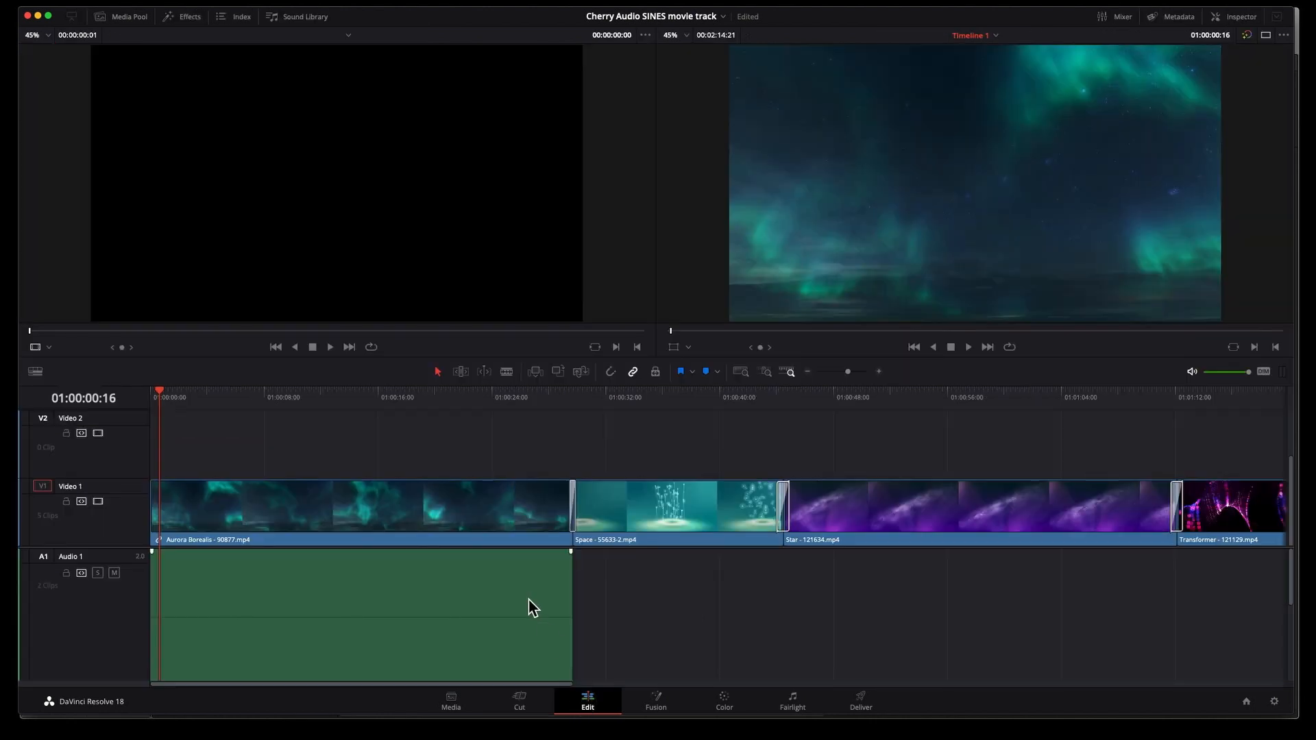
pyautogui.scroll(-2, 520, 624)
pyautogui.scroll(2, 519, 609)
# Step: Review the grading of the individual timeline clips on the Color page and view the audio tracks on the Fairlight page
pyautogui.click(723, 700)
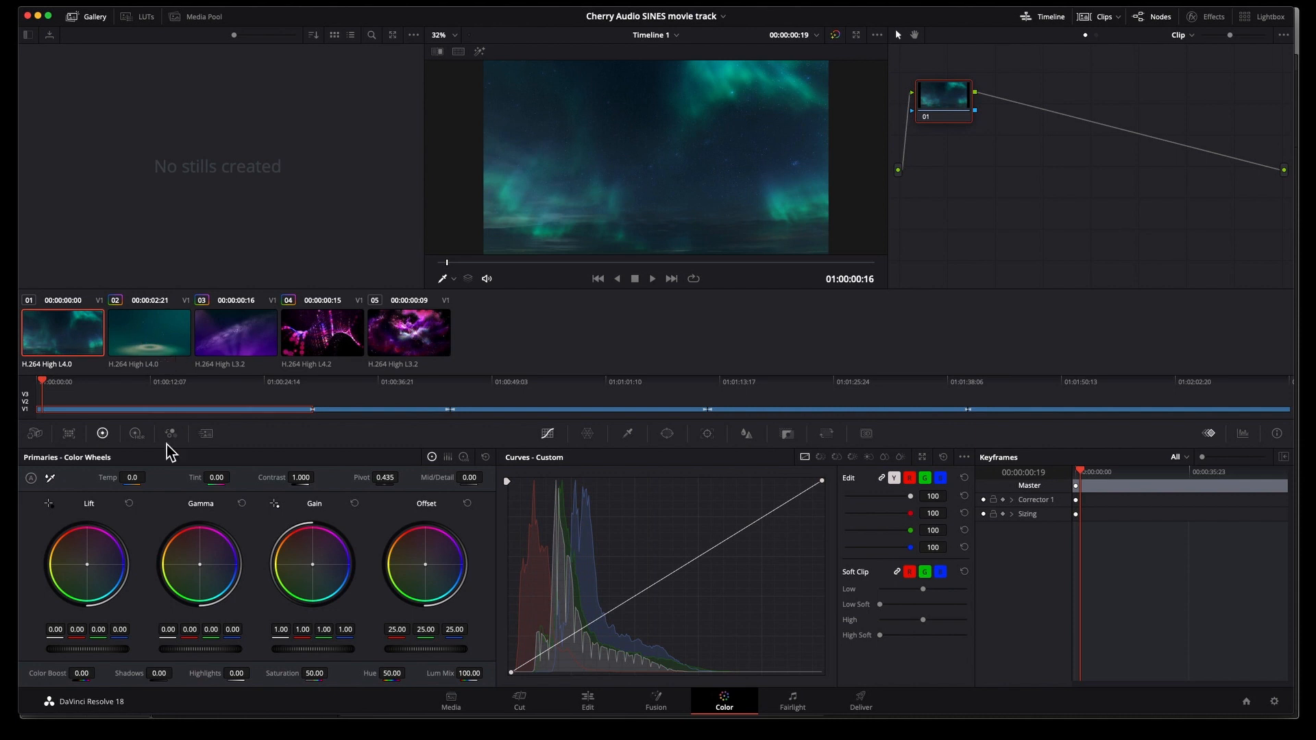
pyautogui.click(123, 331)
pyautogui.click(220, 332)
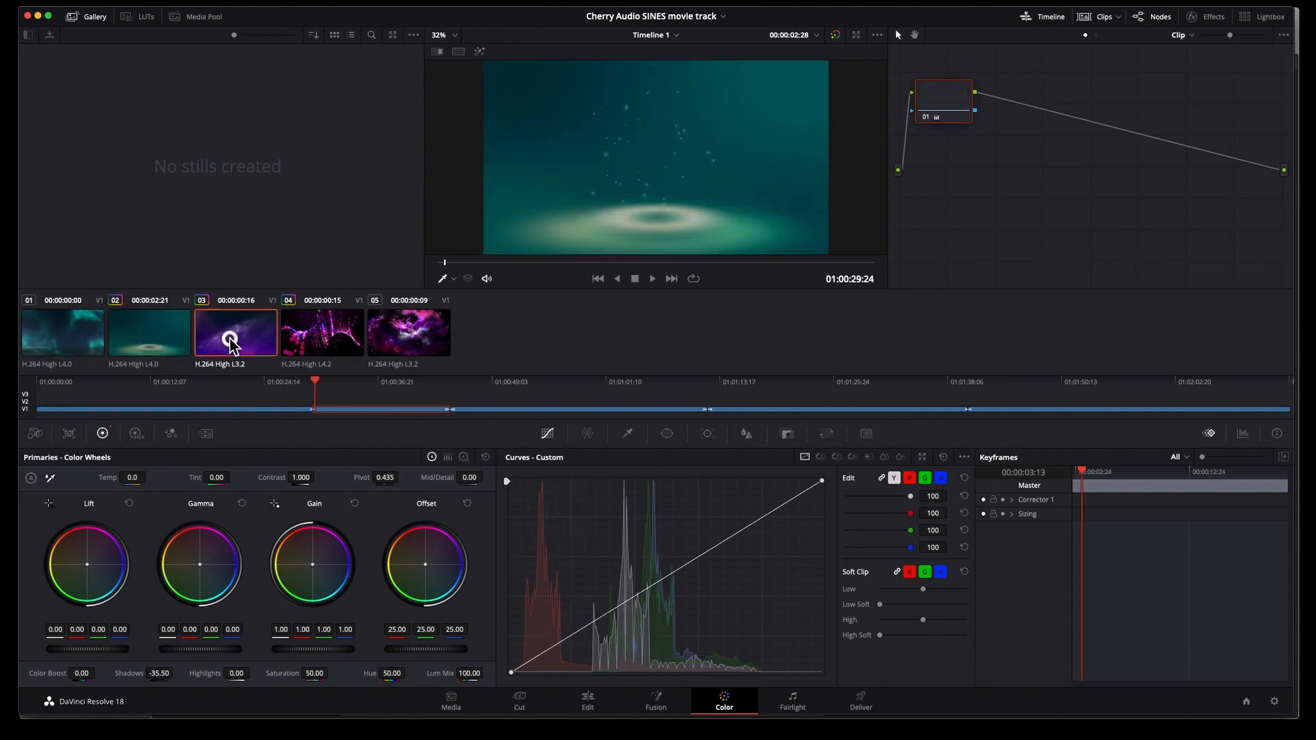
pyautogui.click(315, 341)
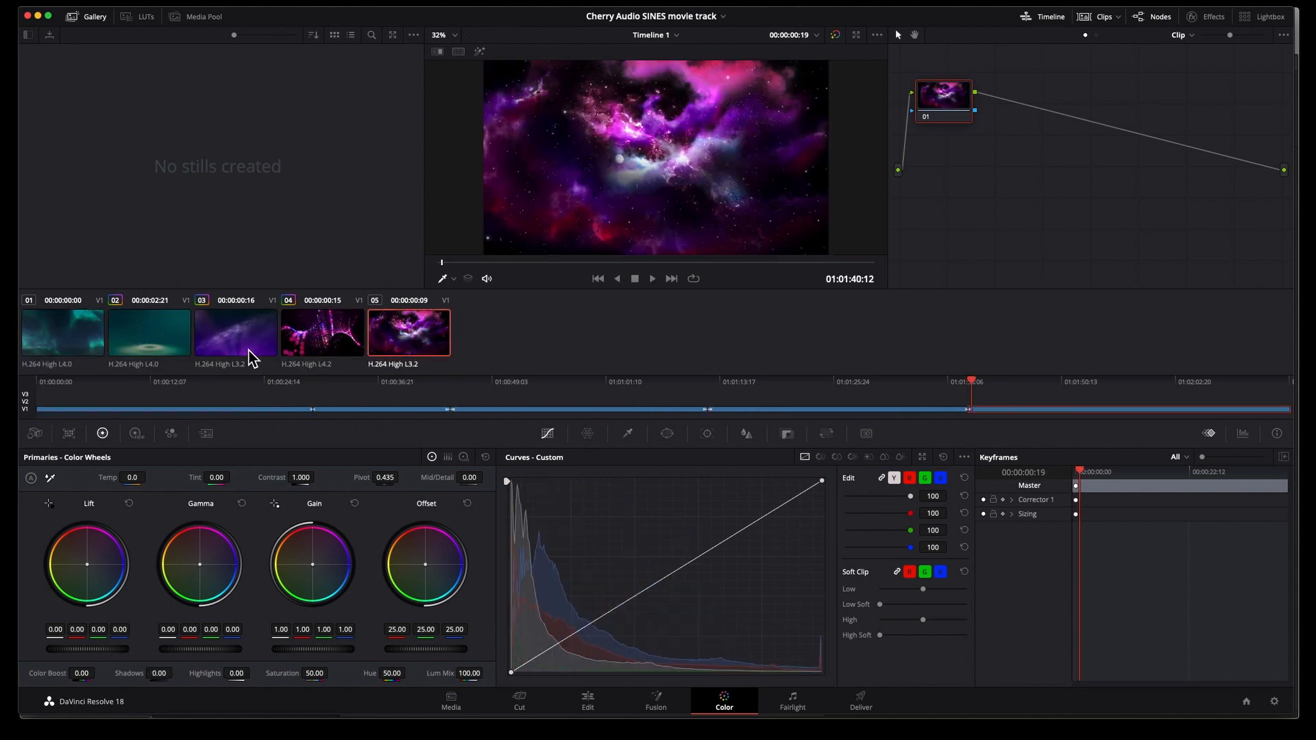
pyautogui.click(235, 340)
pyautogui.click(171, 338)
pyautogui.click(81, 345)
pyautogui.click(225, 346)
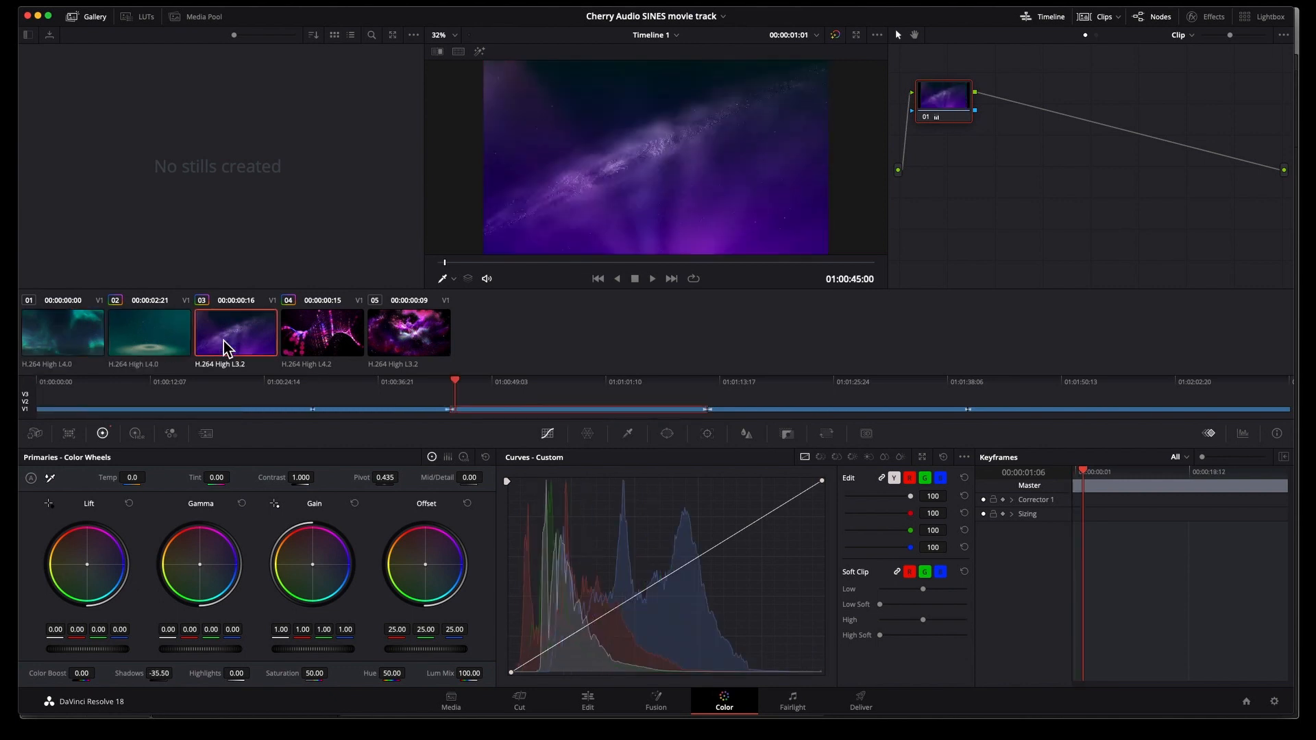
pyautogui.click(792, 700)
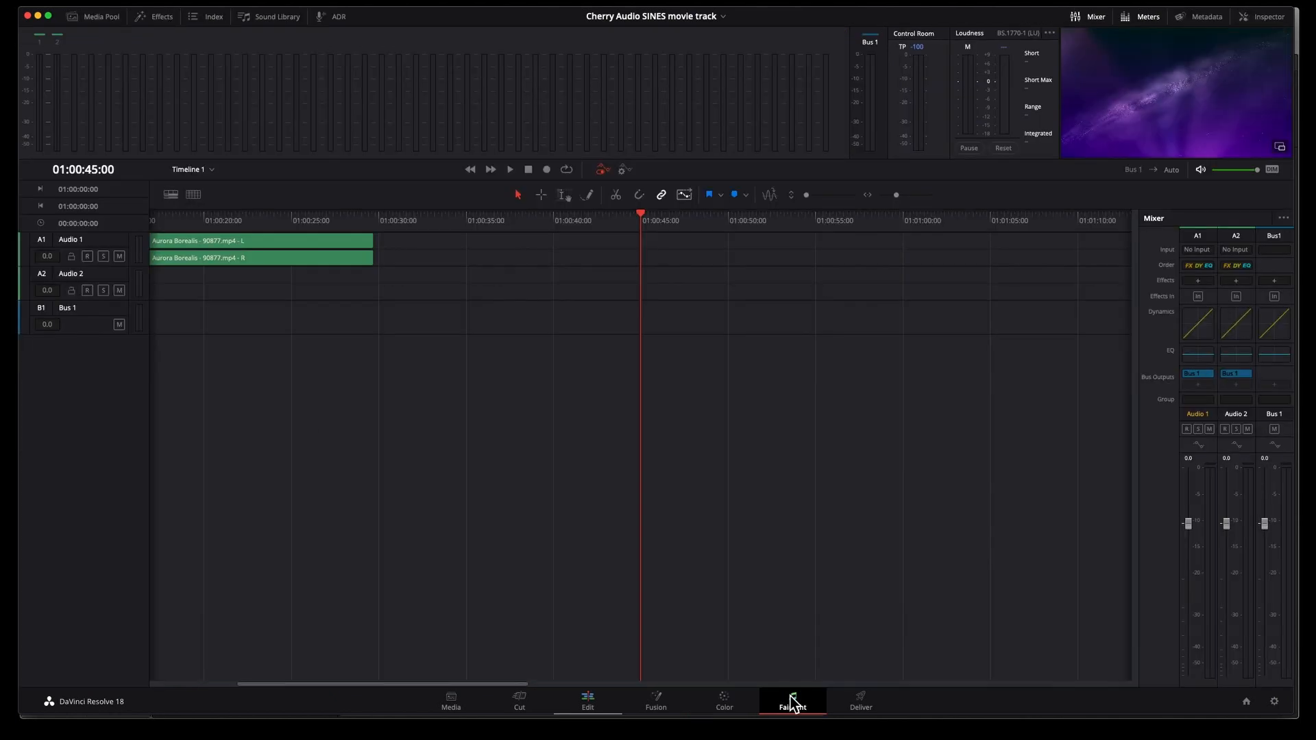
# Step: Go to the Deliver page and apply the YouTube 1080p render preset, keeping the resolution at 1920 x 1080 HD
pyautogui.click(860, 700)
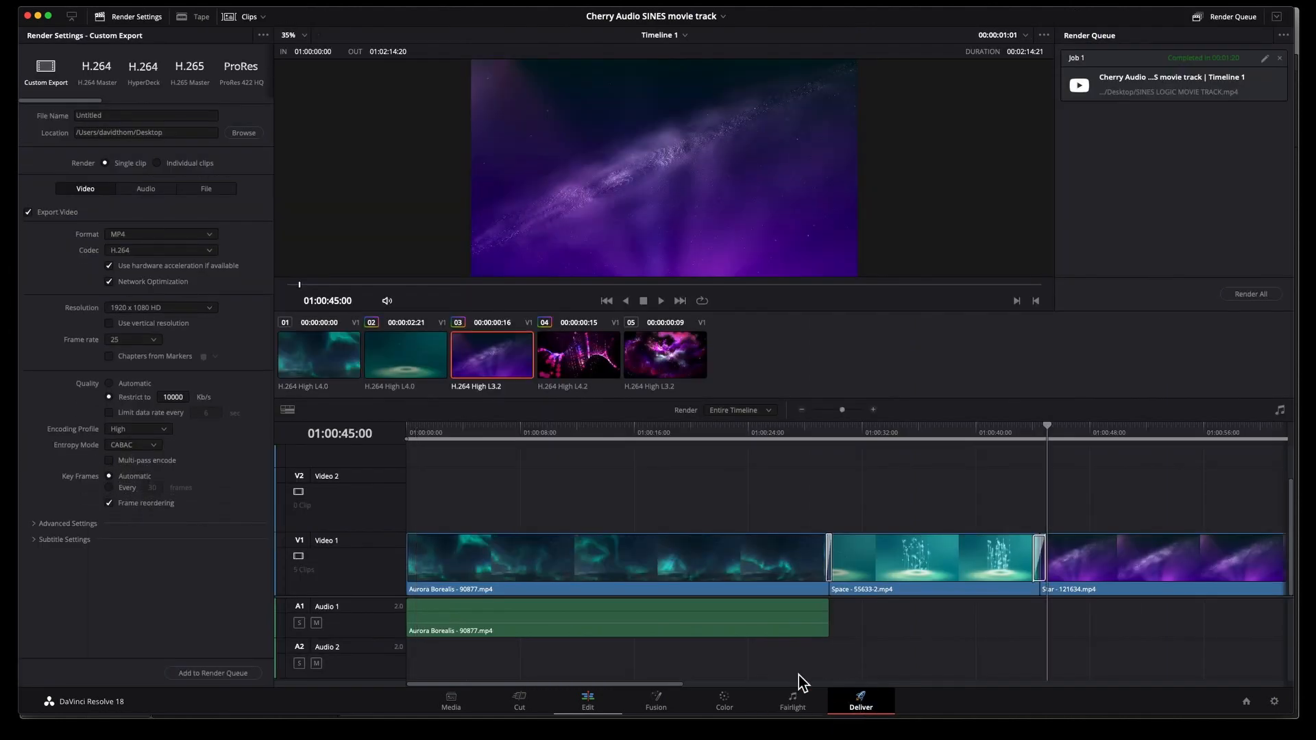
pyautogui.moveTo(37, 103); pyautogui.dragTo(110, 103)
pyautogui.click(109, 81)
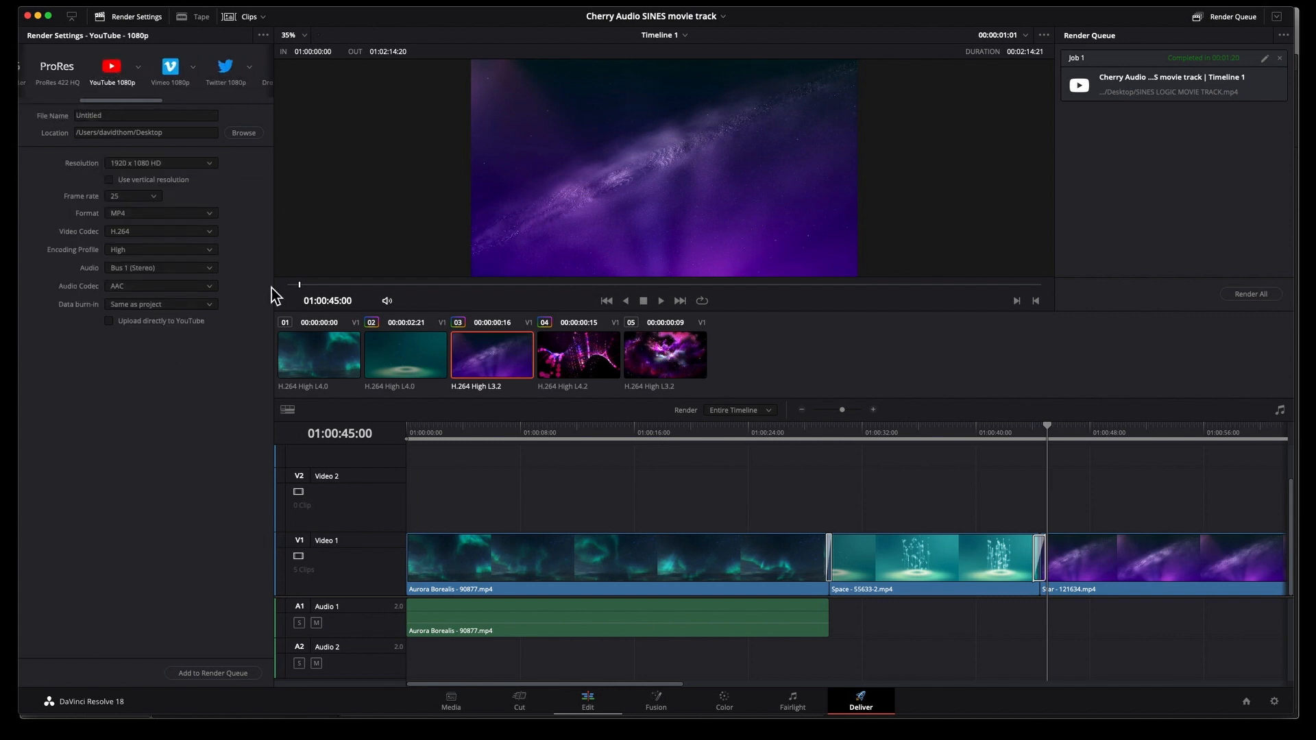
pyautogui.click(209, 168)
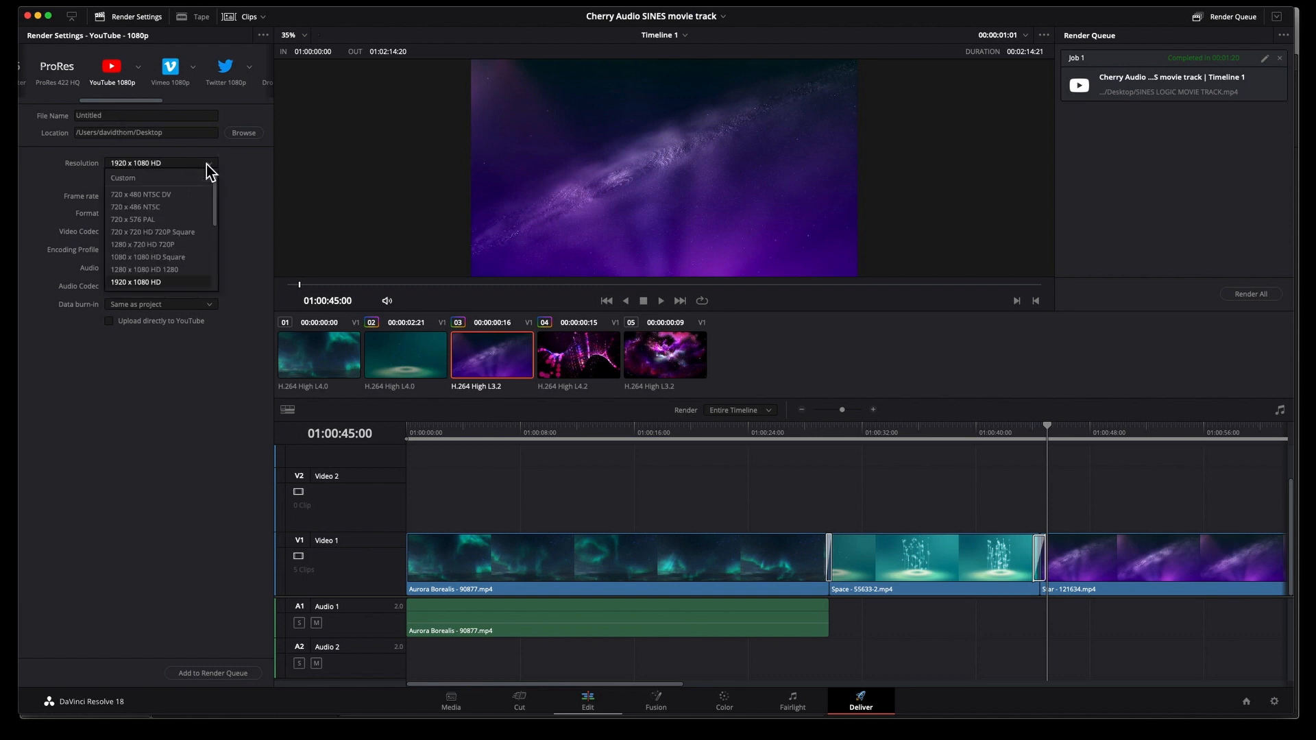
pyautogui.click(252, 173)
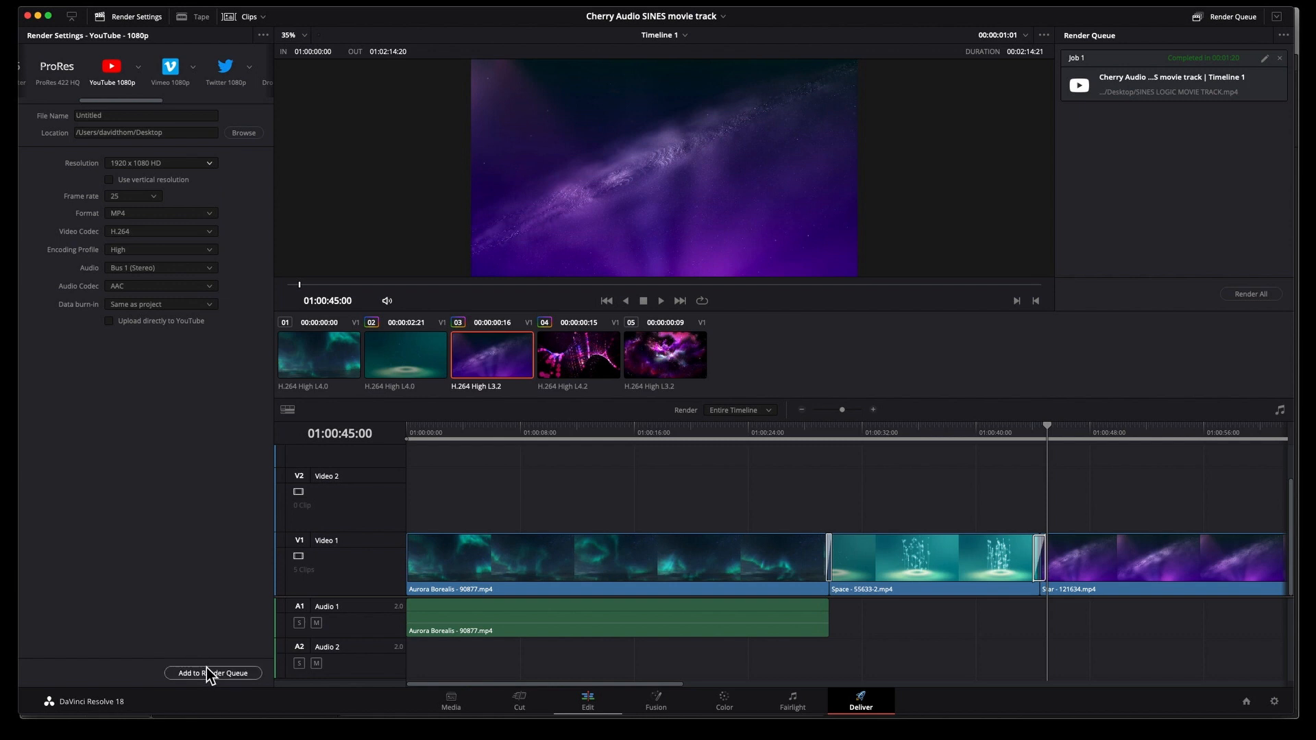
# Step: Remove the existing job from the render queue and add the timeline as a new render job
pyautogui.click(1278, 58)
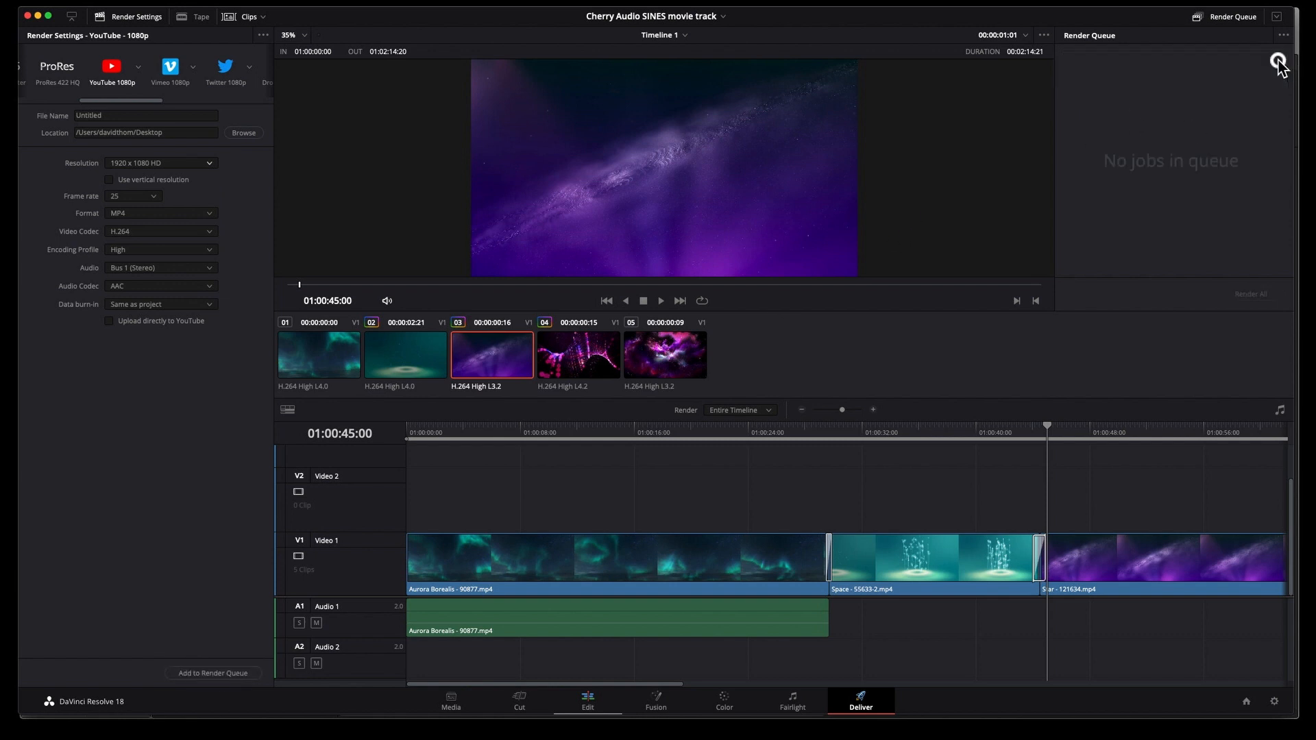
pyautogui.click(216, 674)
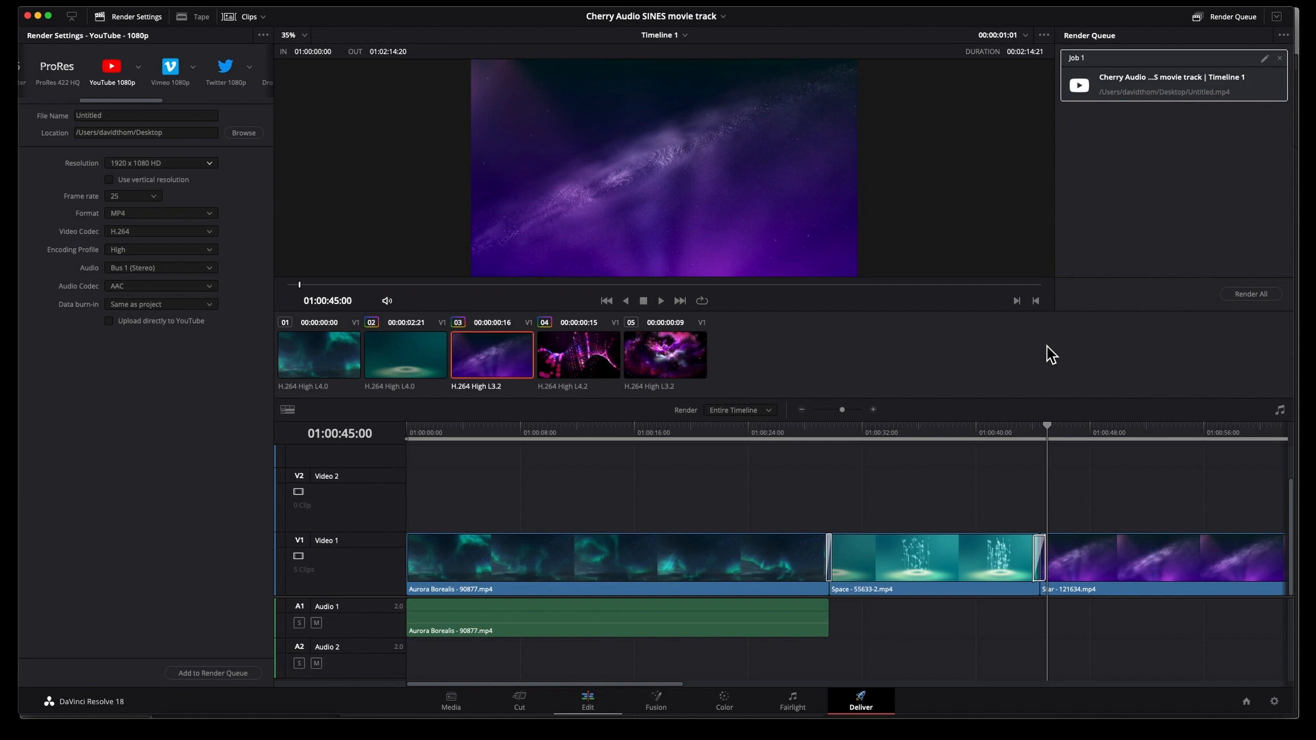
pyautogui.moveTo(1046, 427); pyautogui.dragTo(475, 538)
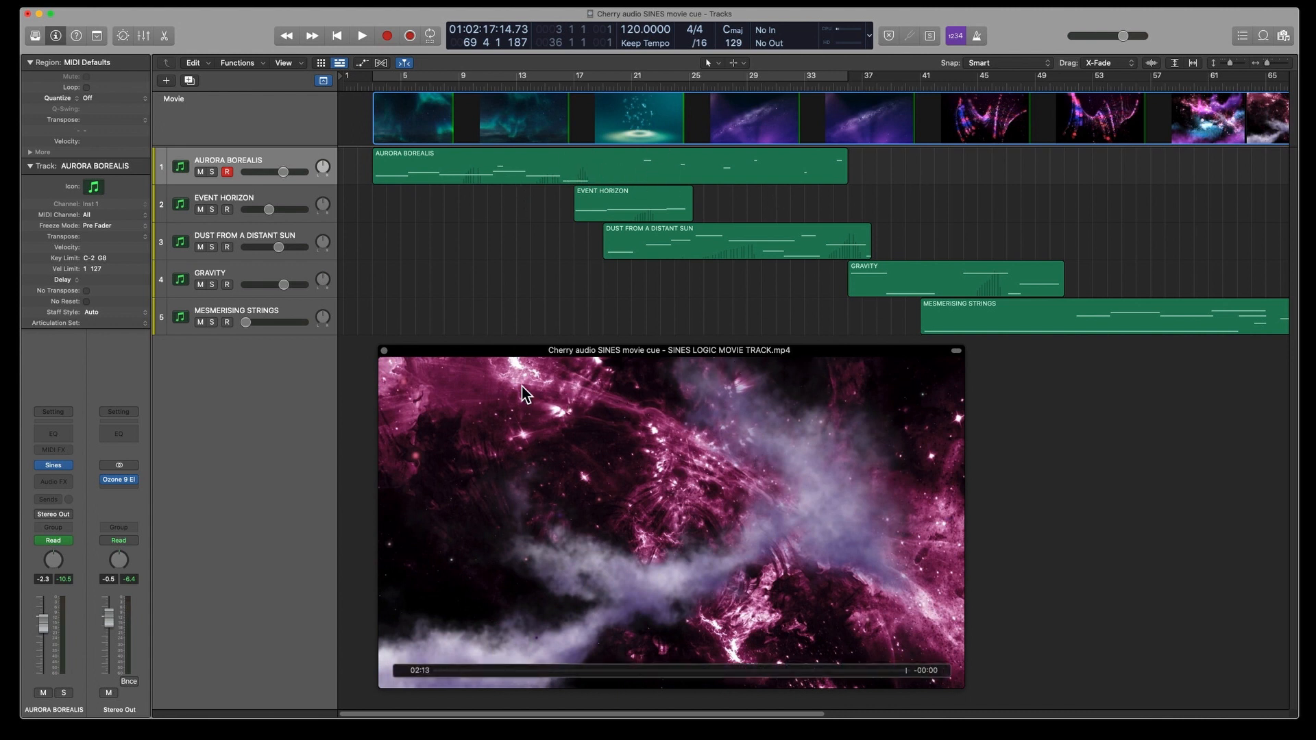
# Step: In Logic Pro, close the floating movie window and arrange the Aurora Borealis track's Sines synthesizer window below the movie track
pyautogui.click(385, 352)
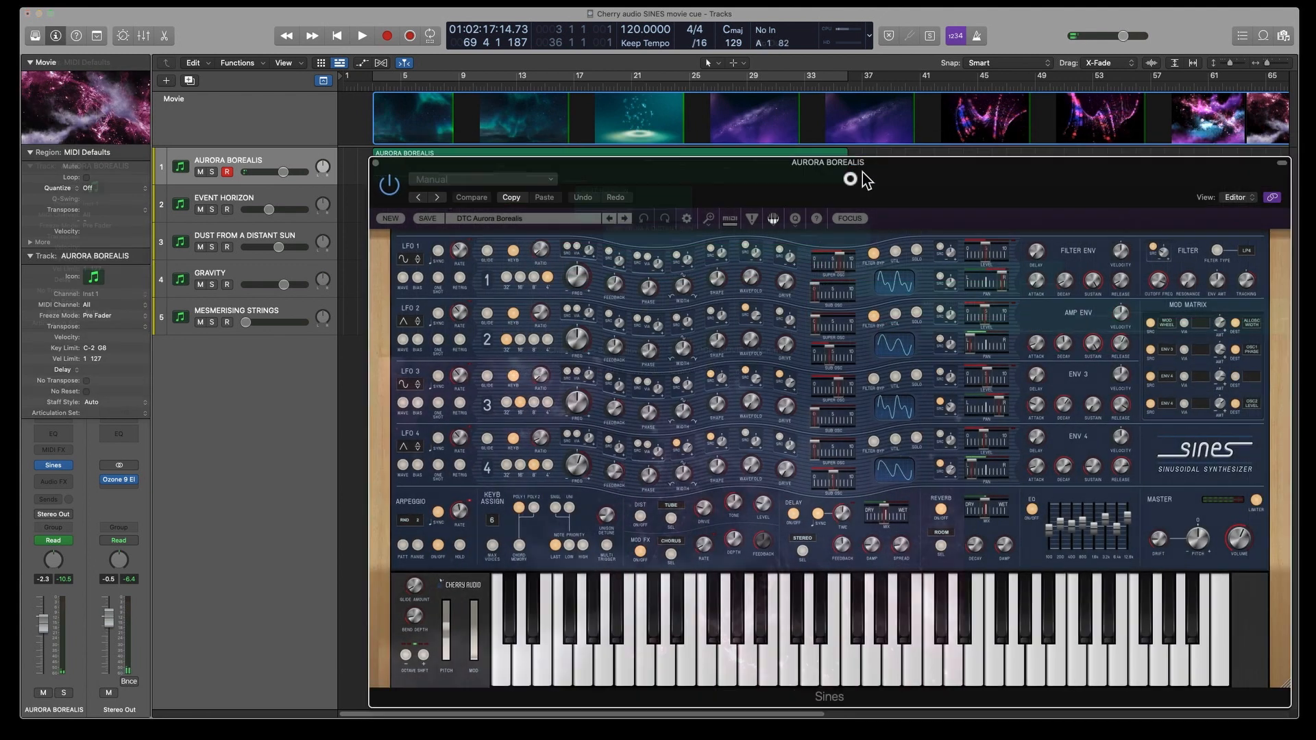
pyautogui.moveTo(852, 176); pyautogui.dragTo(863, 173)
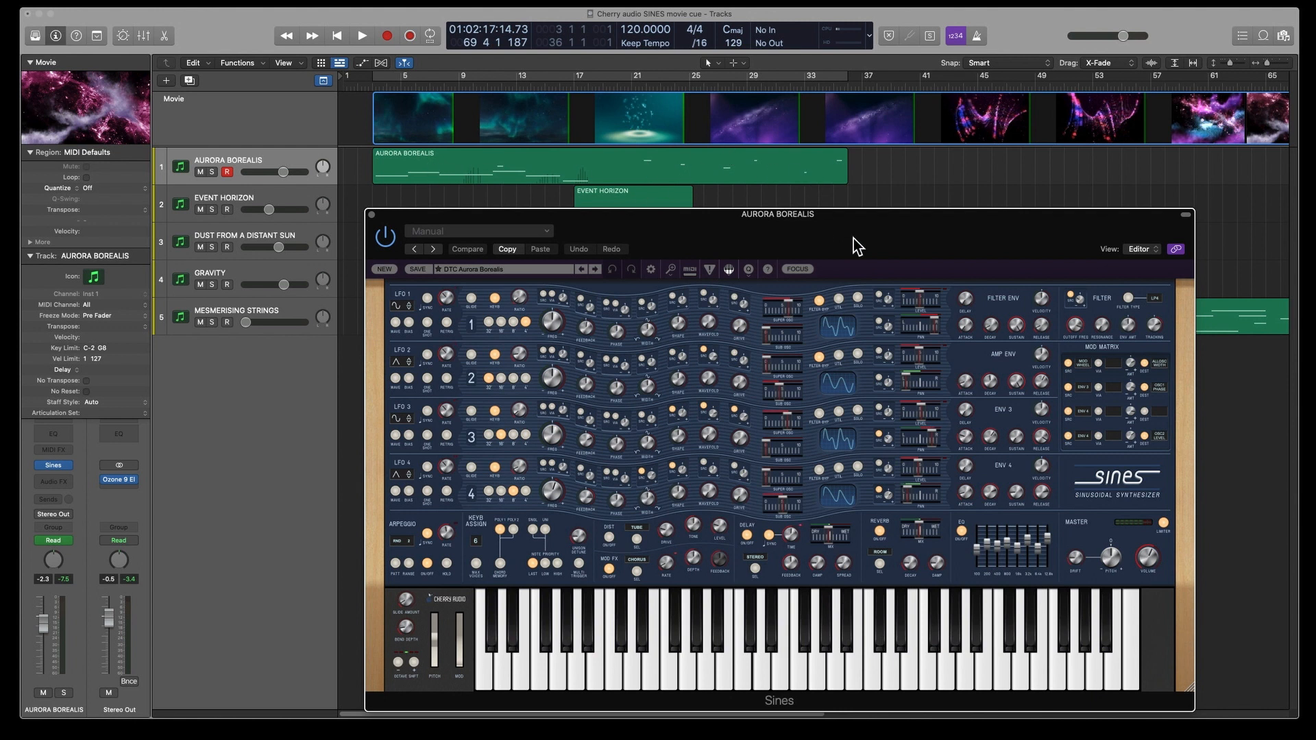
pyautogui.moveTo(855, 244); pyautogui.dragTo(850, 242)
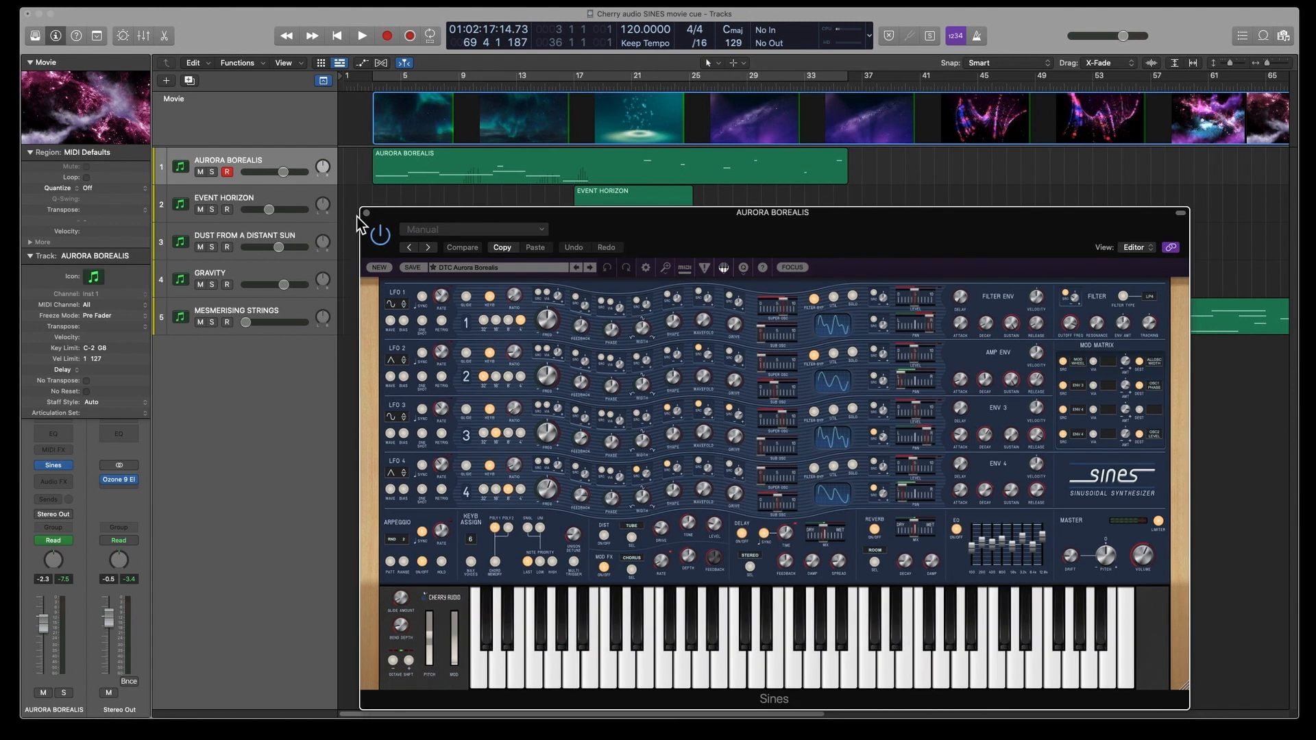
# Step: Show the Event Horizon track's Sines patch and audition it, raising the track volume to about -5.2 dB and lowering it again
pyautogui.click(305, 199)
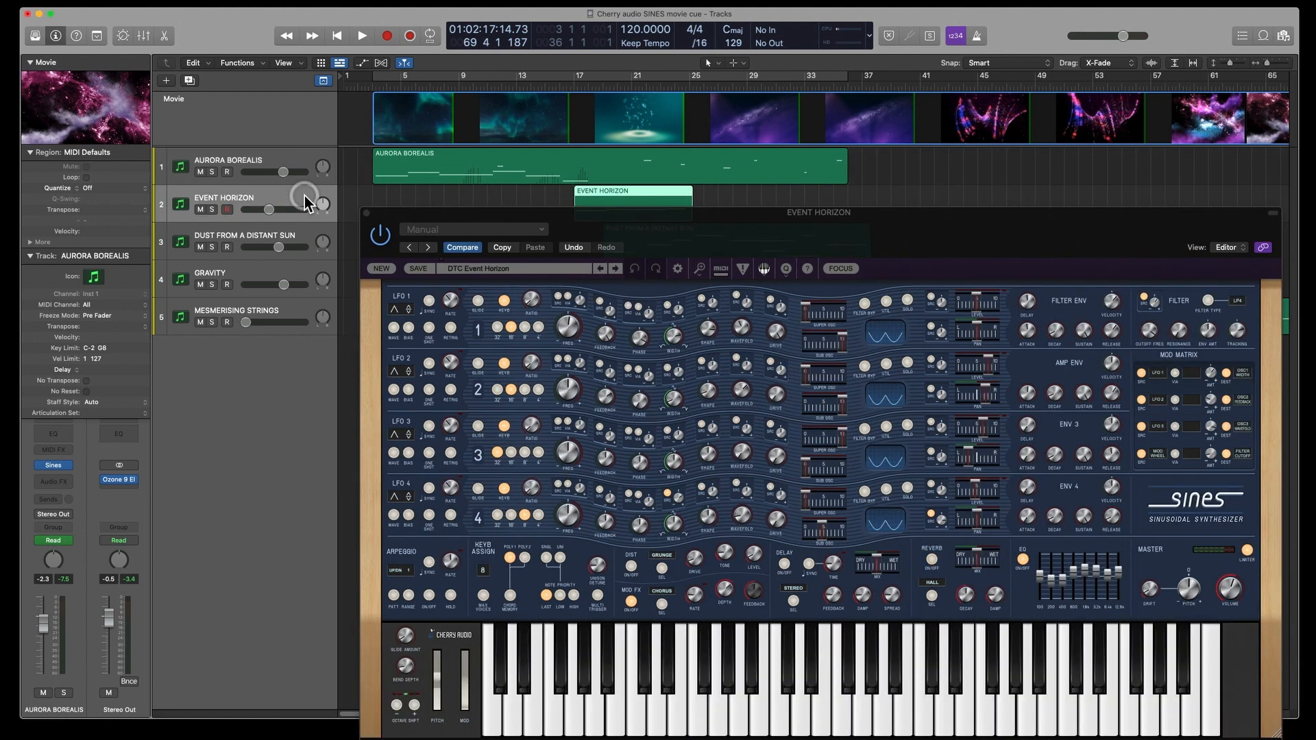
pyautogui.moveTo(658, 228)
pyautogui.mouseDown()
pyautogui.moveTo(664, 270)
pyautogui.moveTo(656, 251)
pyautogui.mouseUp()
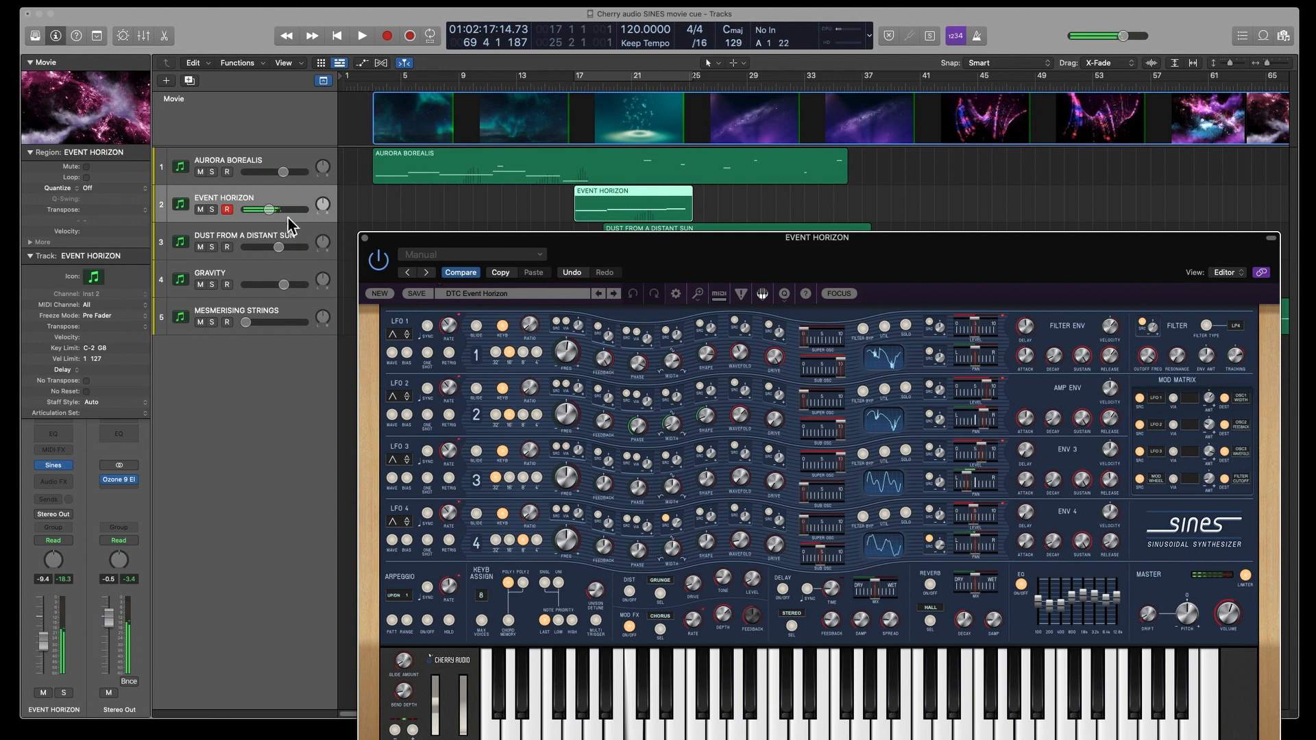
pyautogui.moveTo(272, 212); pyautogui.dragTo(286, 212)
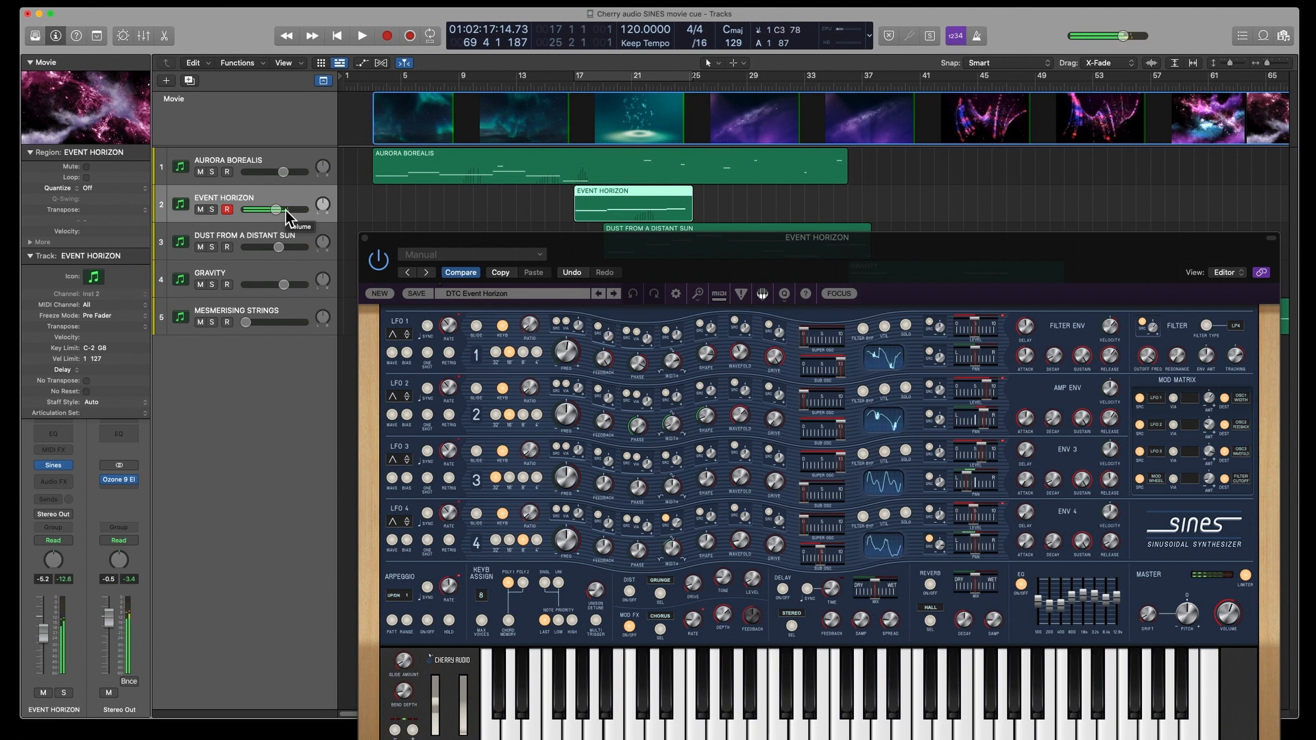
pyautogui.moveTo(276, 209); pyautogui.dragTo(259, 240)
# Step: Select the Dust from a Distant Sun track to view and audition its Sines patch
pyautogui.click(247, 236)
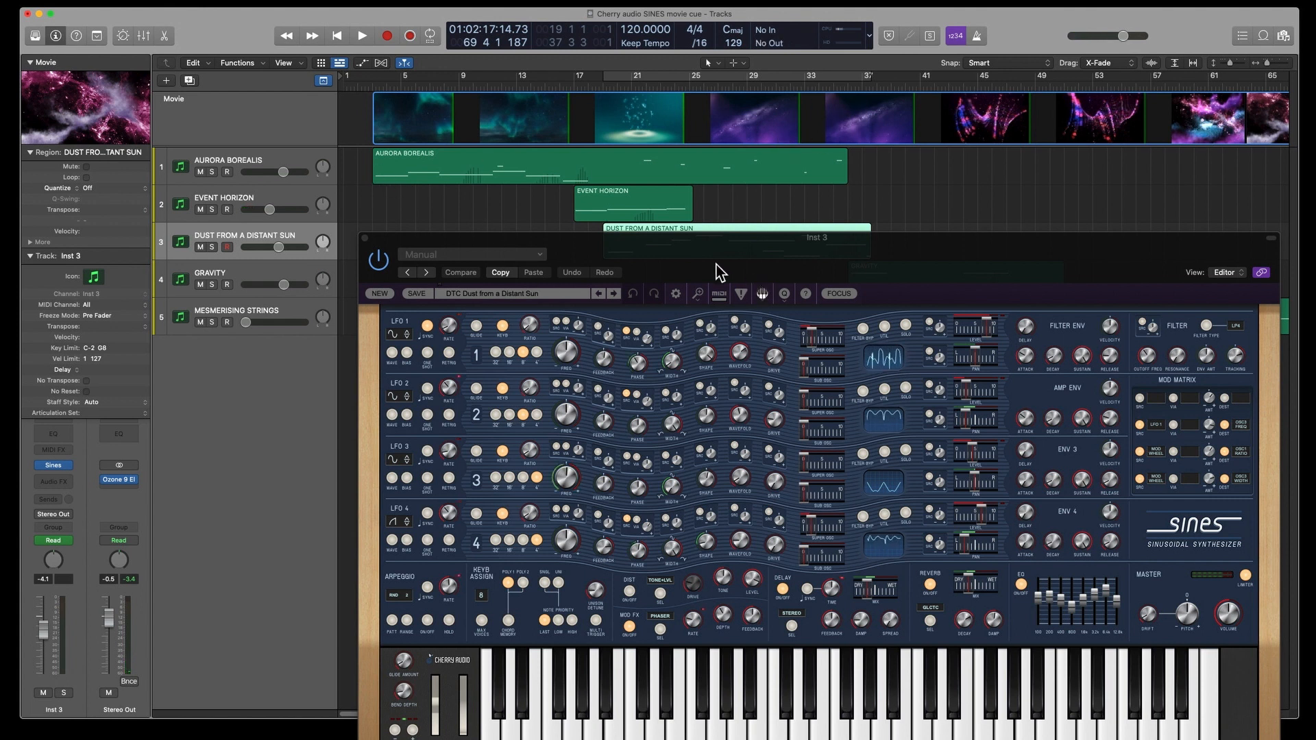
pyautogui.click(684, 259)
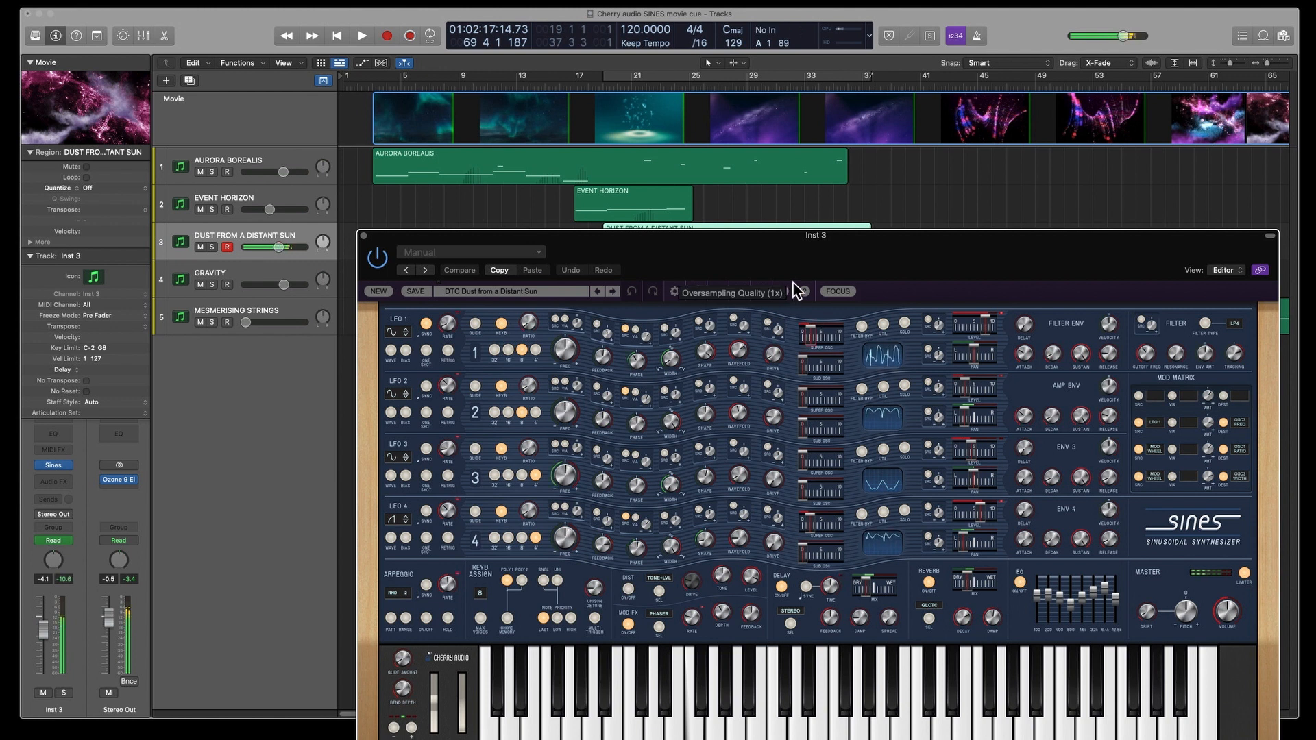
# Step: Move the Sines window below the regions, select the Gravity track to view and audition its patch, and close the synthesizer window
pyautogui.moveTo(777, 252); pyautogui.dragTo(772, 292)
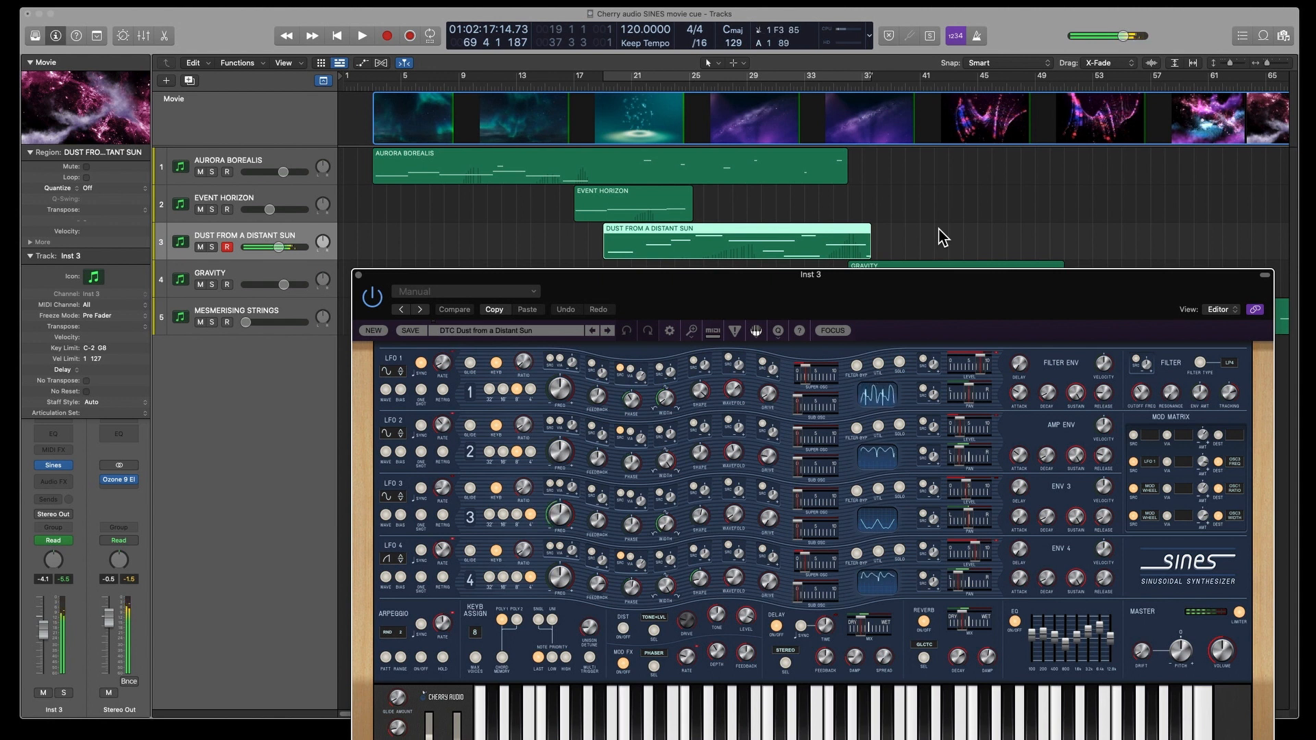
pyautogui.press('Down')
pyautogui.moveTo(694, 298); pyautogui.dragTo(715, 335)
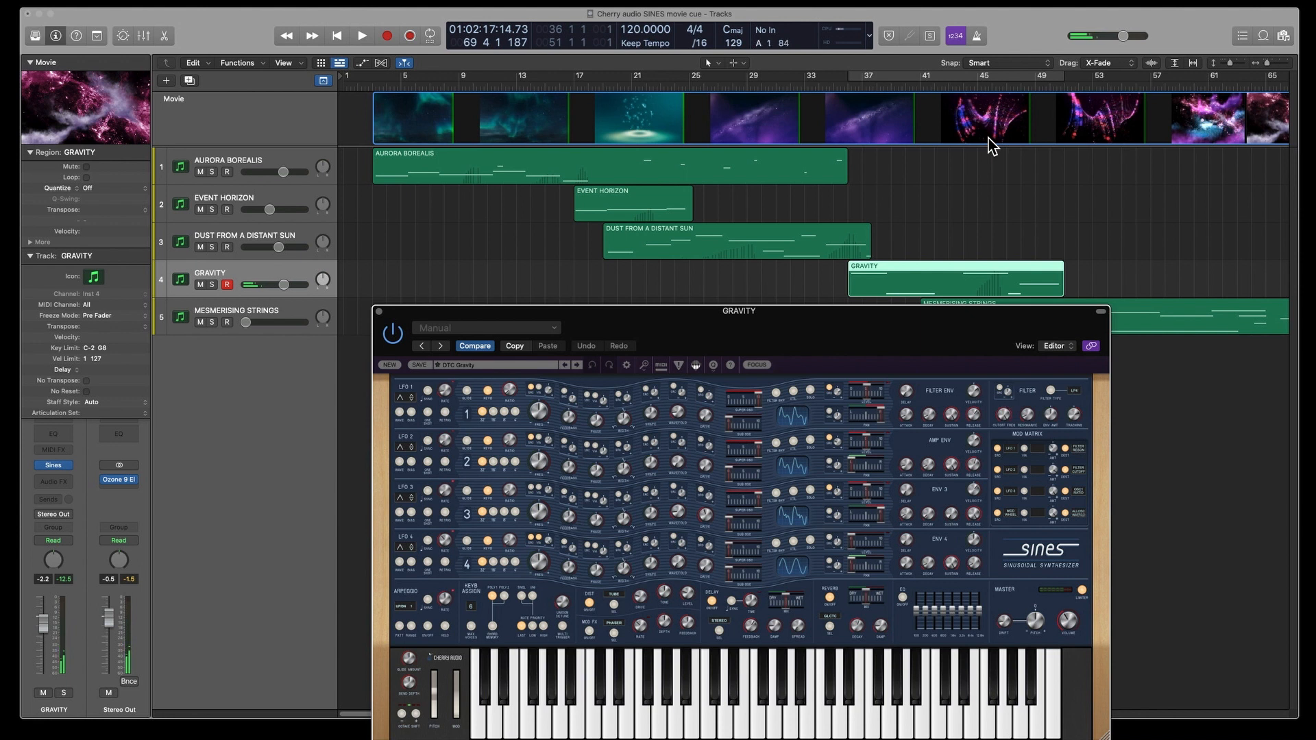
pyautogui.moveTo(825, 325); pyautogui.dragTo(821, 324)
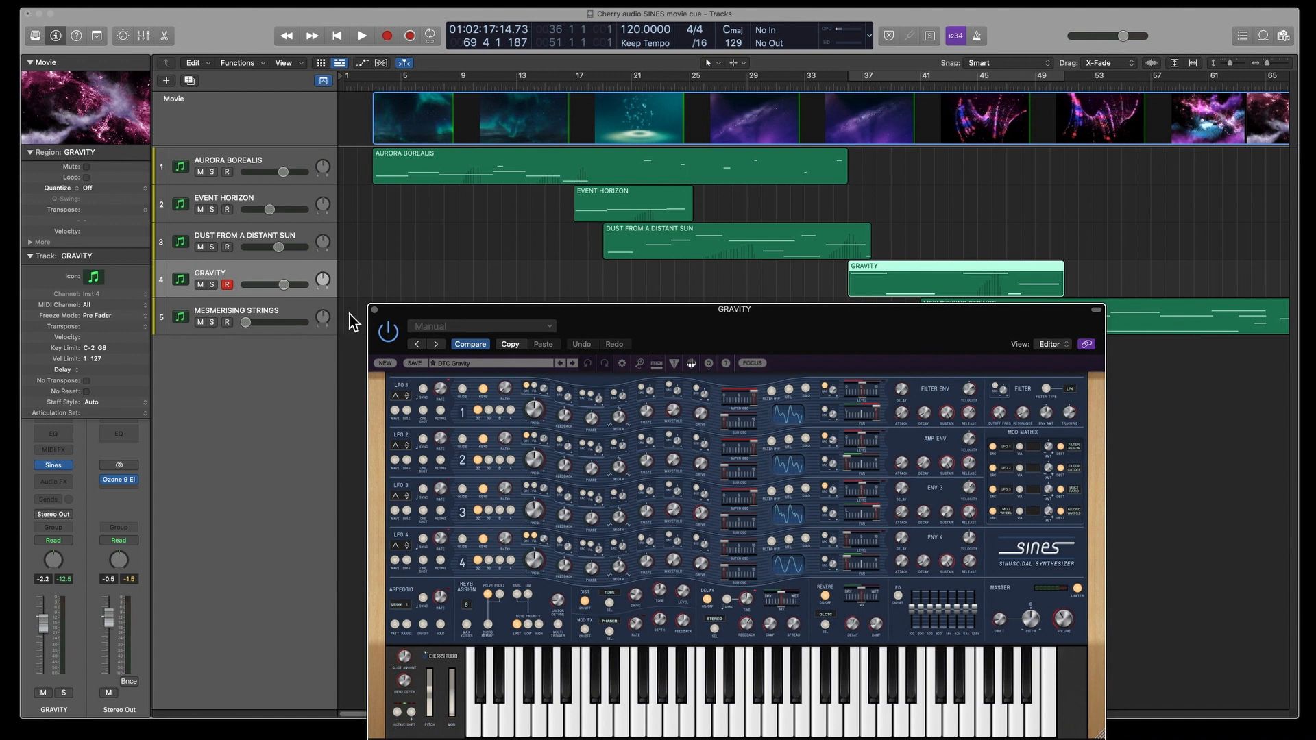
pyautogui.click(374, 309)
# Step: Select the Mesmerising Strings track and raise its volume to about -3.1 dB
pyautogui.click(291, 308)
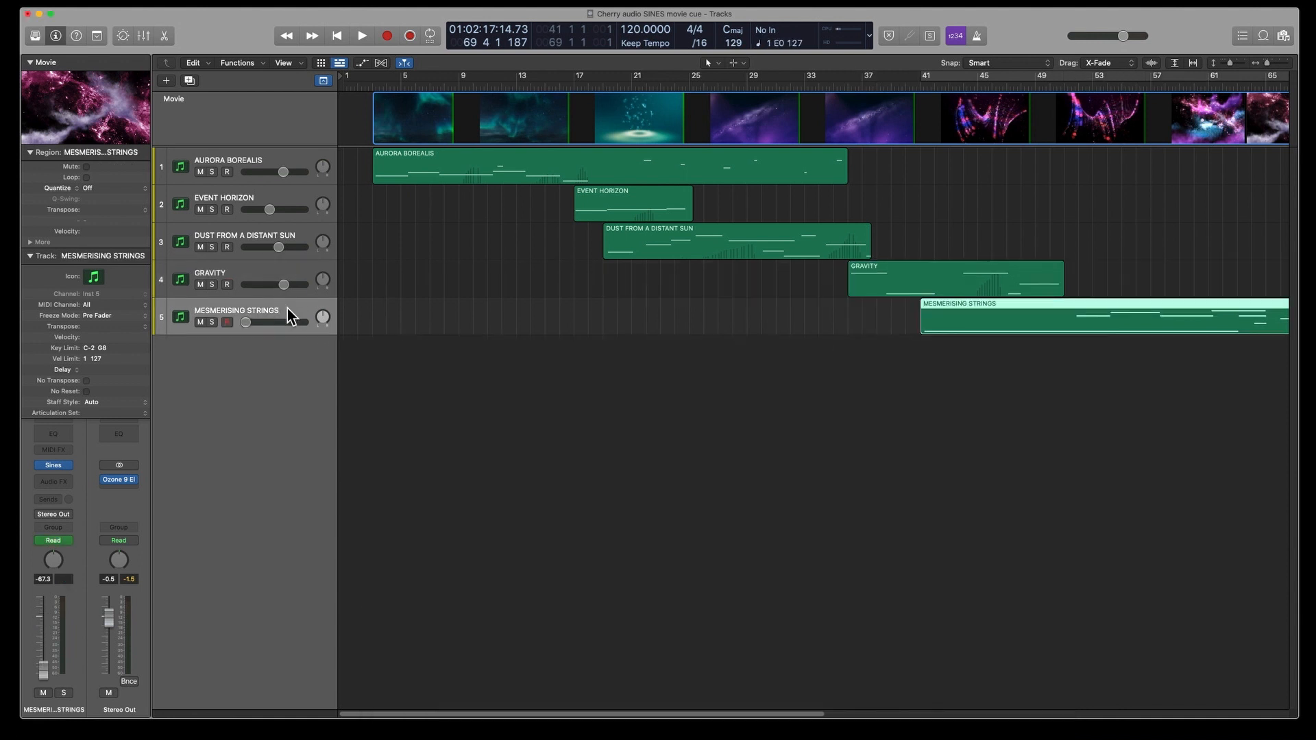
pyautogui.moveTo(254, 319); pyautogui.dragTo(327, 340)
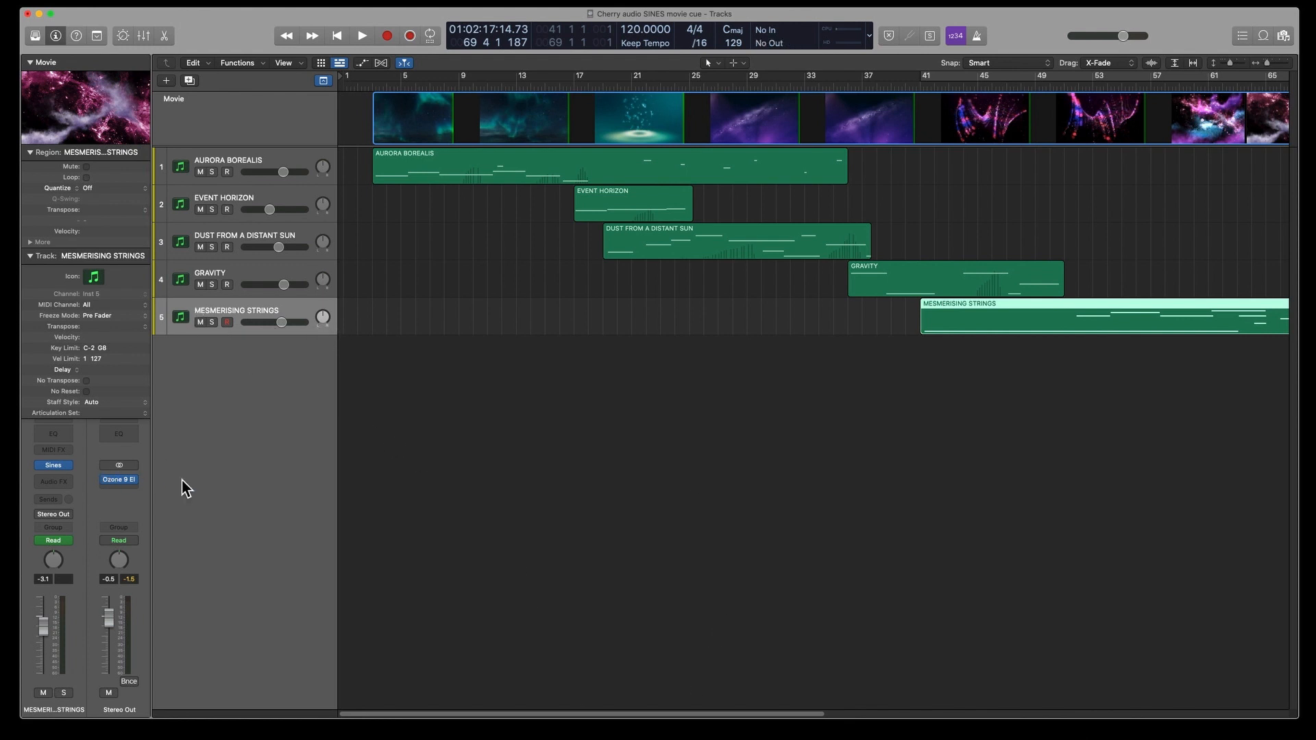
pyautogui.moveTo(512, 713); pyautogui.dragTo(581, 721)
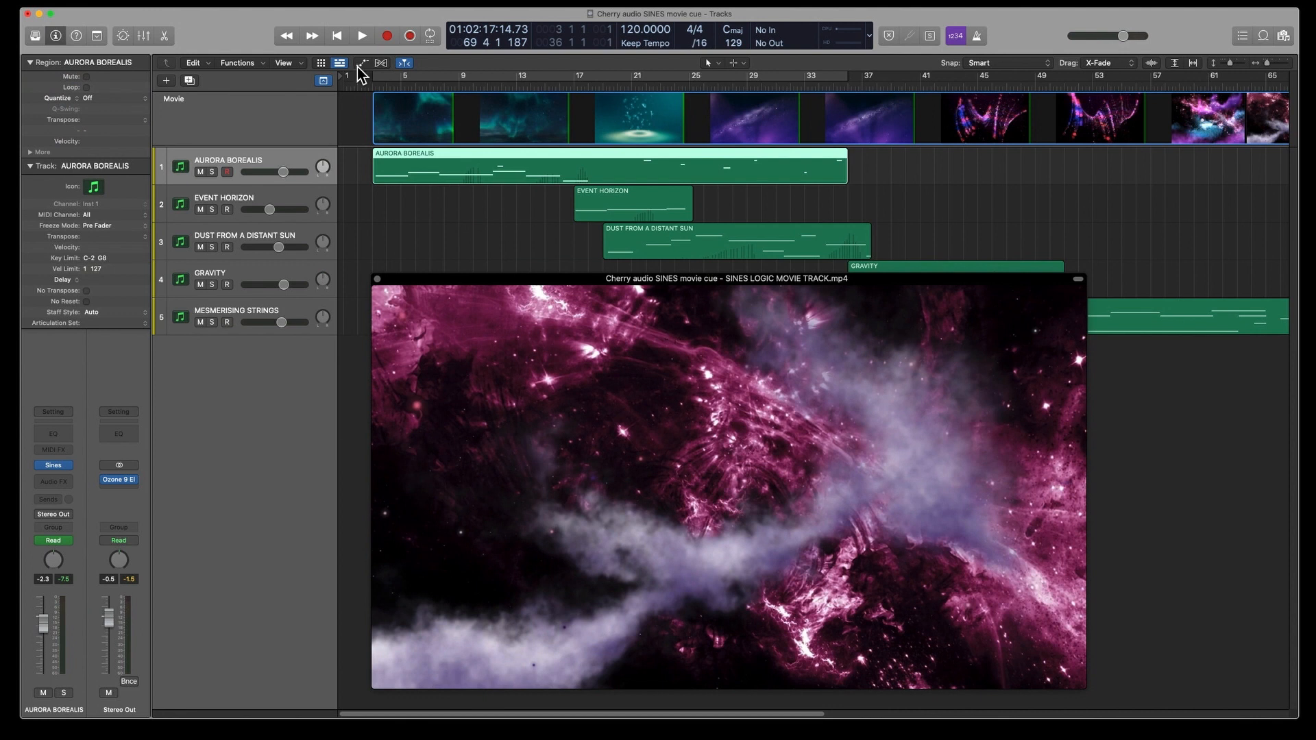
# Step: Play the complete cue from the start of the project with the floating movie window open
pyautogui.click(338, 37)
pyautogui.click(363, 37)
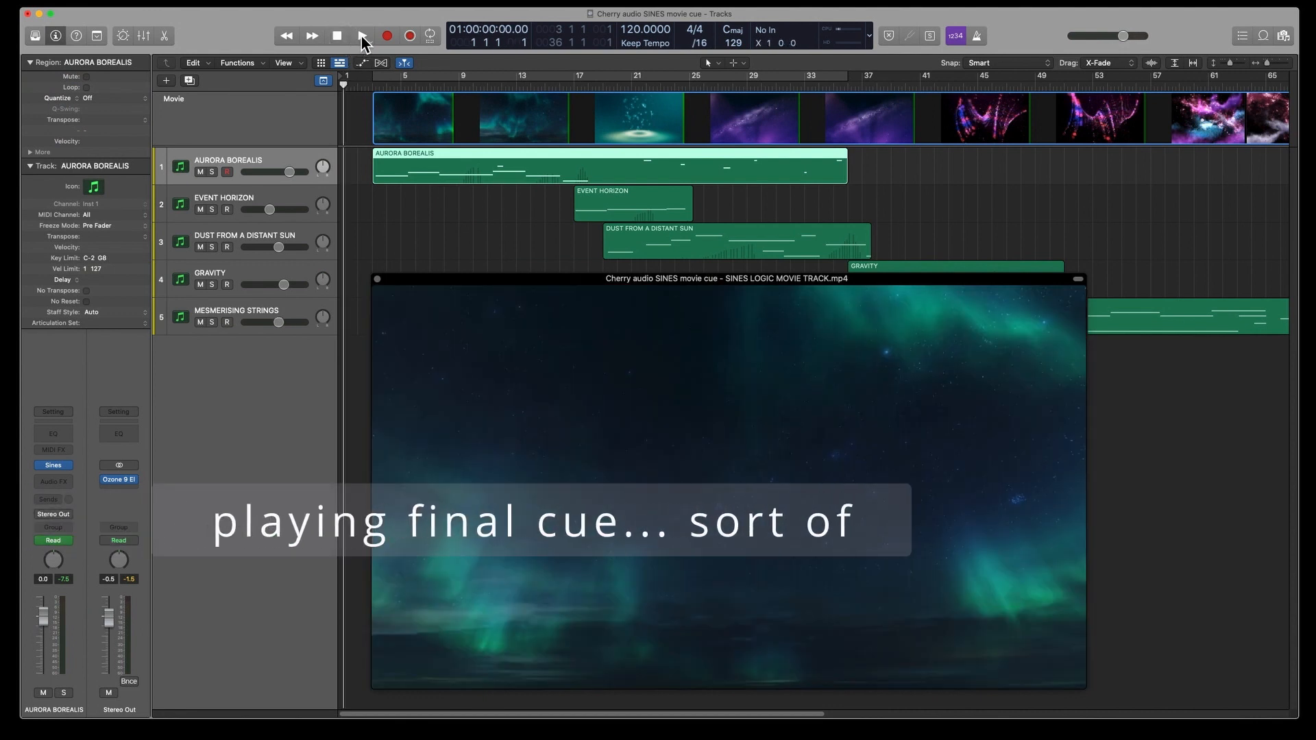
pyautogui.click(362, 38)
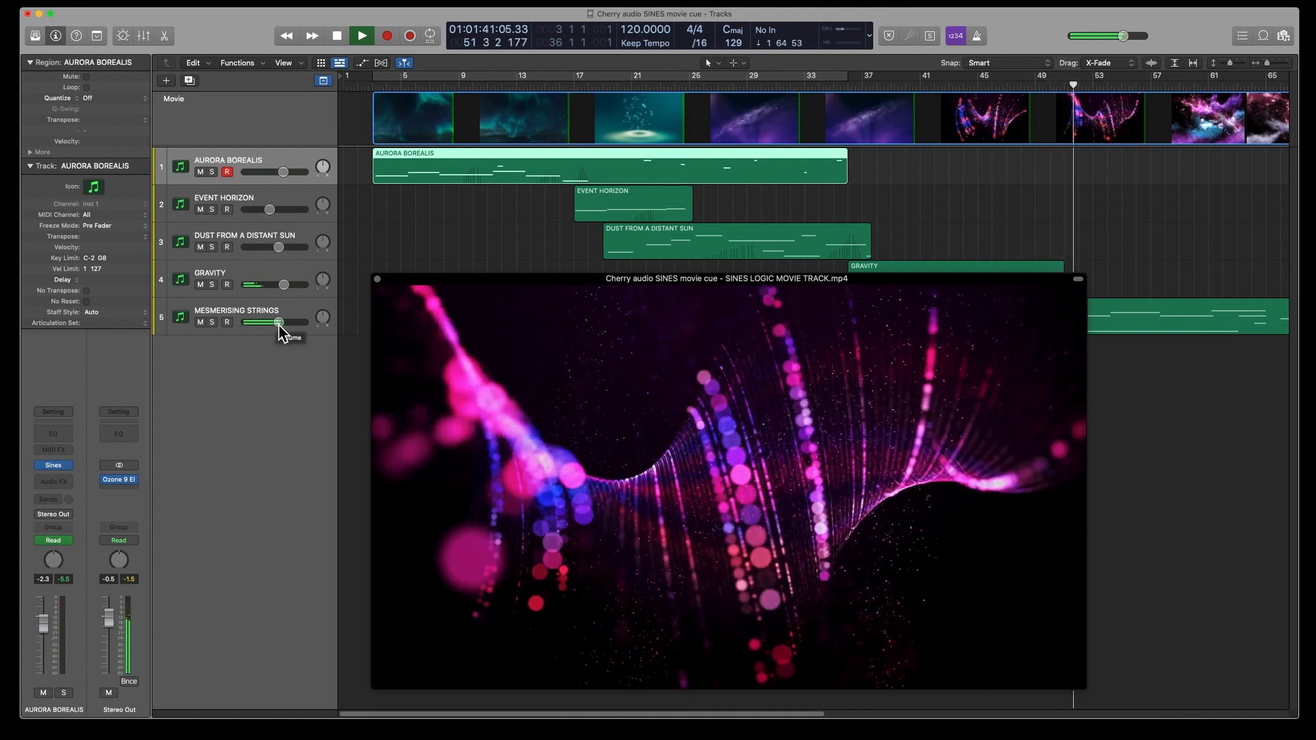
# Step: Nudge the Mesmerising Strings track's volume up slightly during playback, and return the playhead to the start of the cue after the movie ends
pyautogui.click(278, 324)
pyautogui.moveTo(280, 327); pyautogui.dragTo(285, 327)
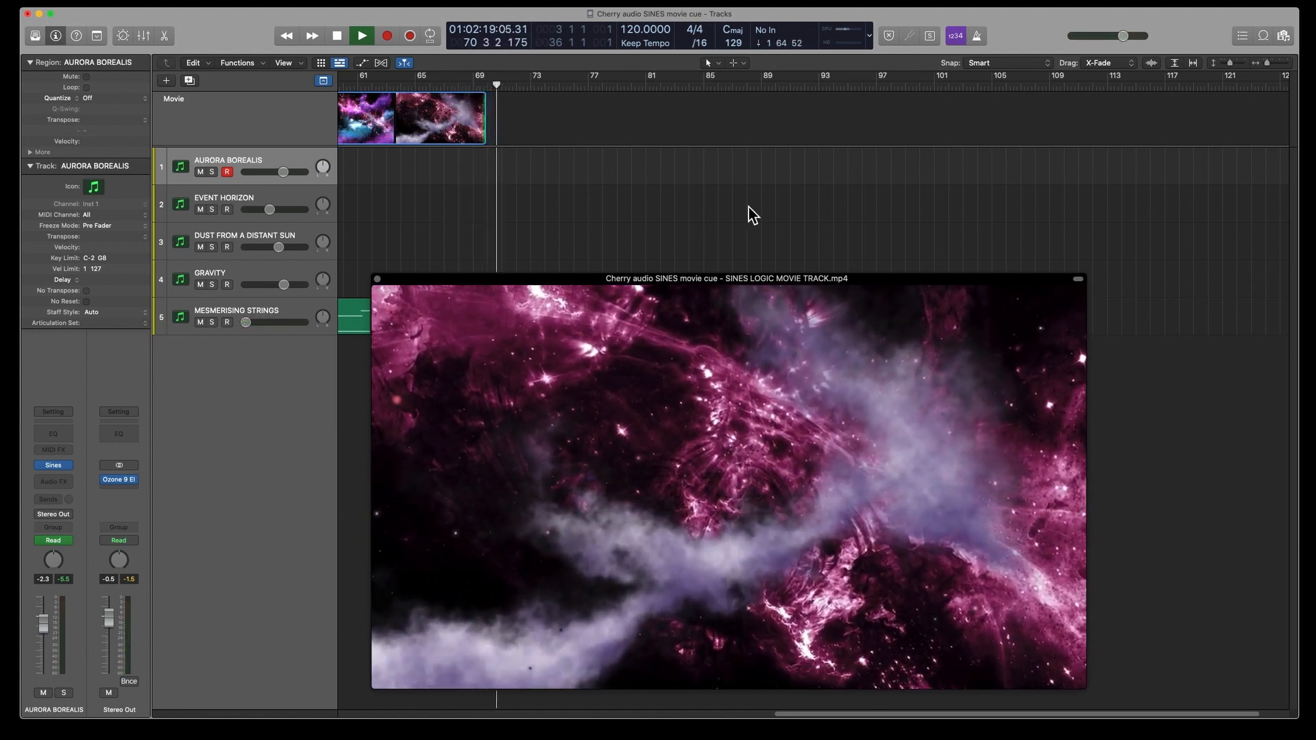
pyautogui.click(335, 35)
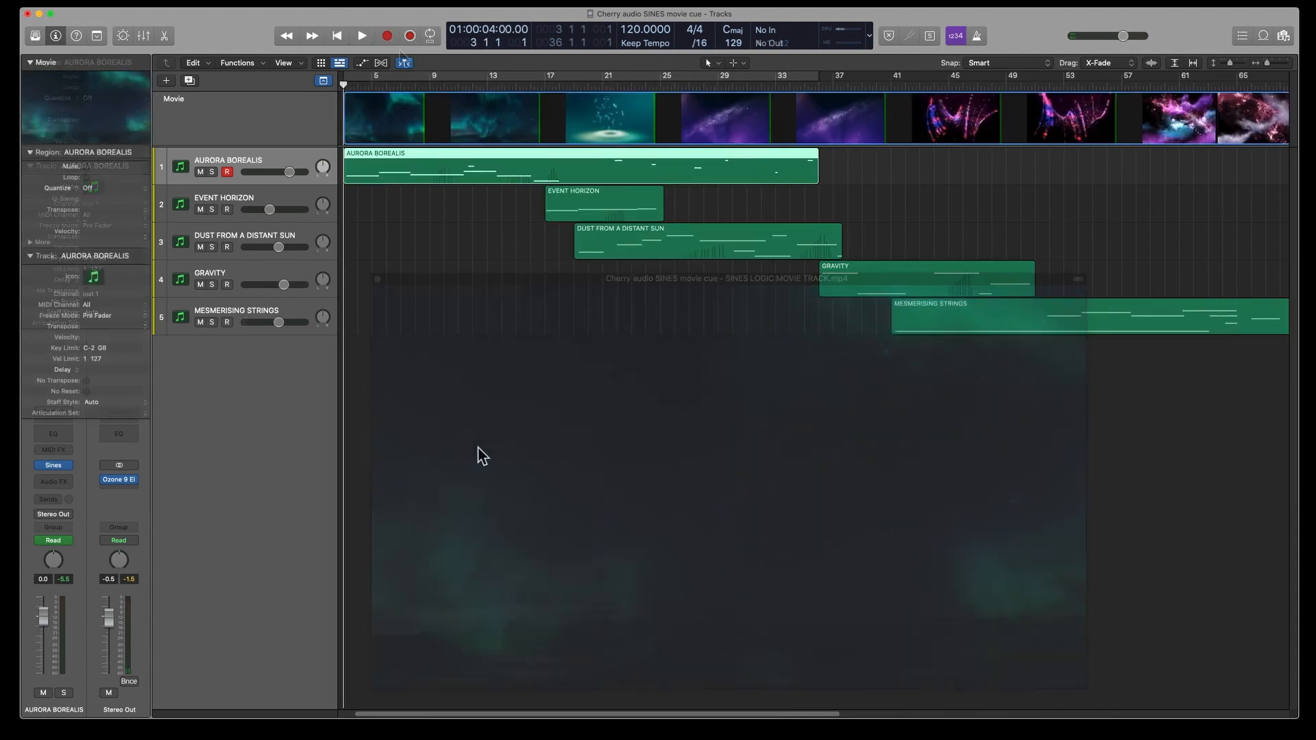